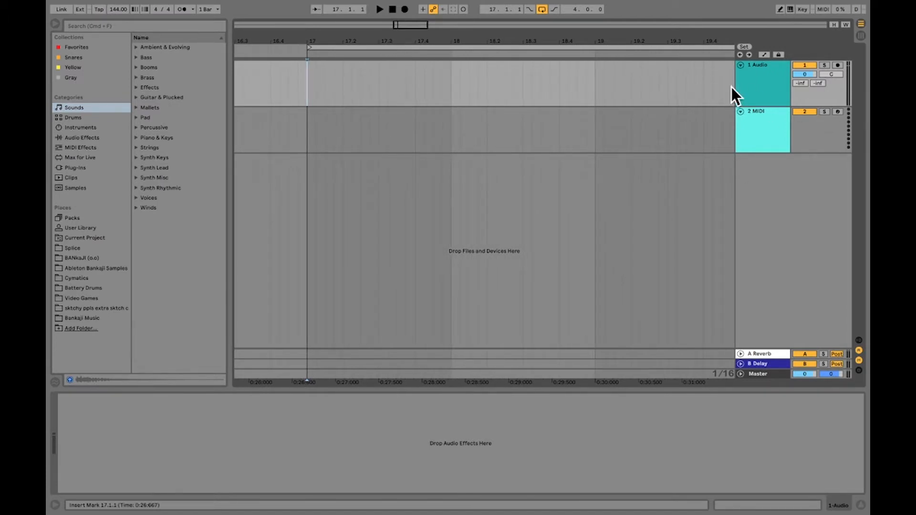
Delete the empty 2 MIDI track from the arrangement
left_click(759, 122)
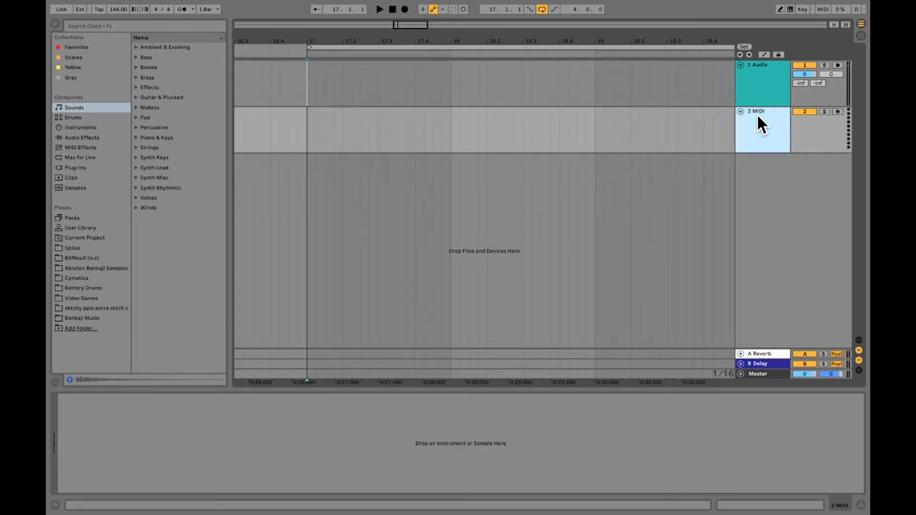
key("Delete")
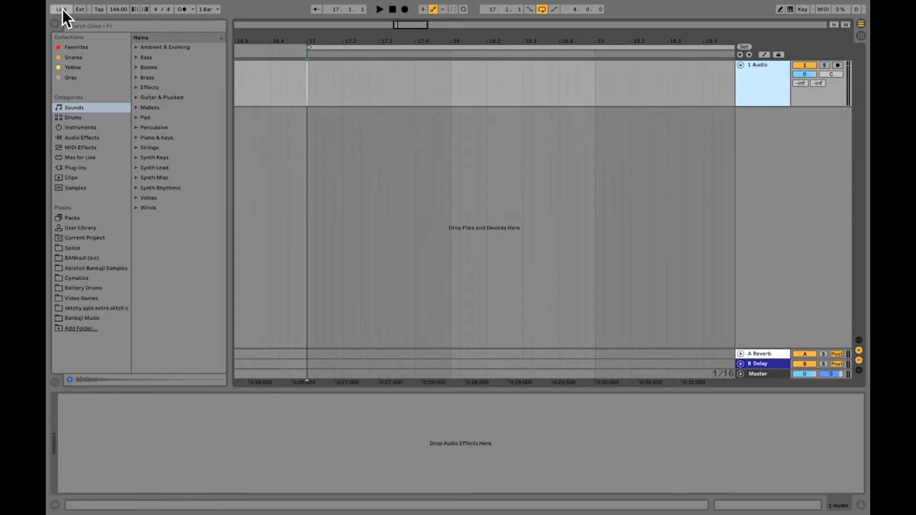
Search the sample library for "kick" and list all results
left_click(116, 24)
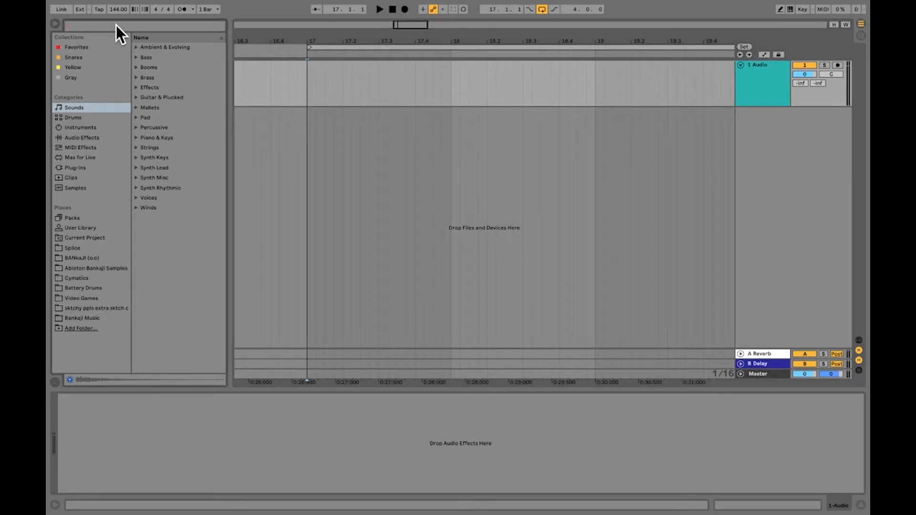
type("ki")
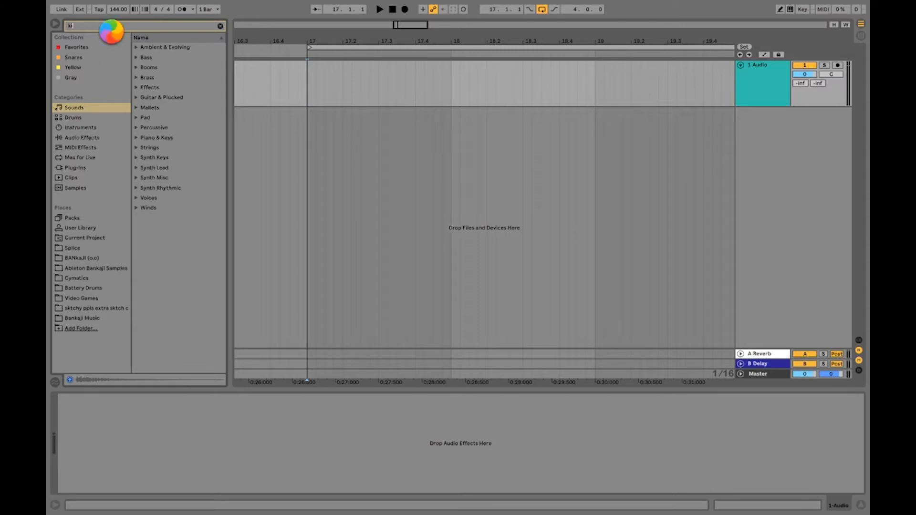
type("ck")
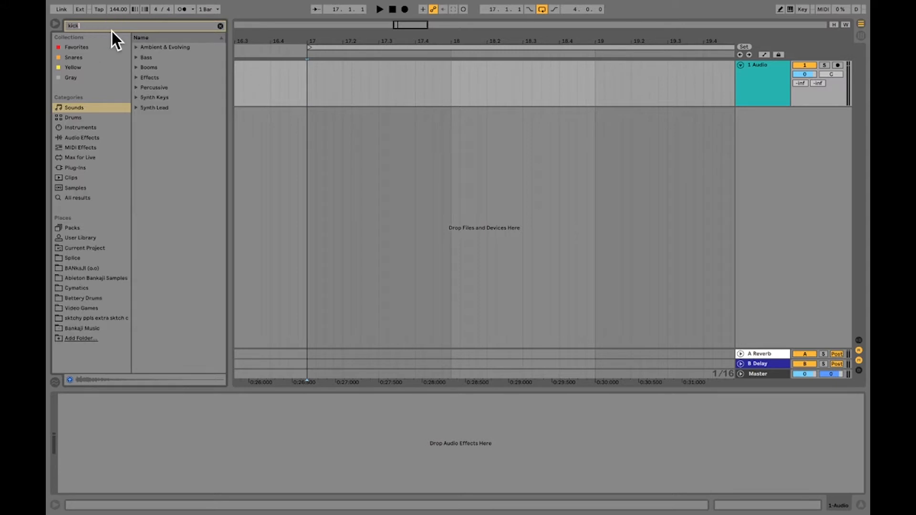
left_click(87, 196)
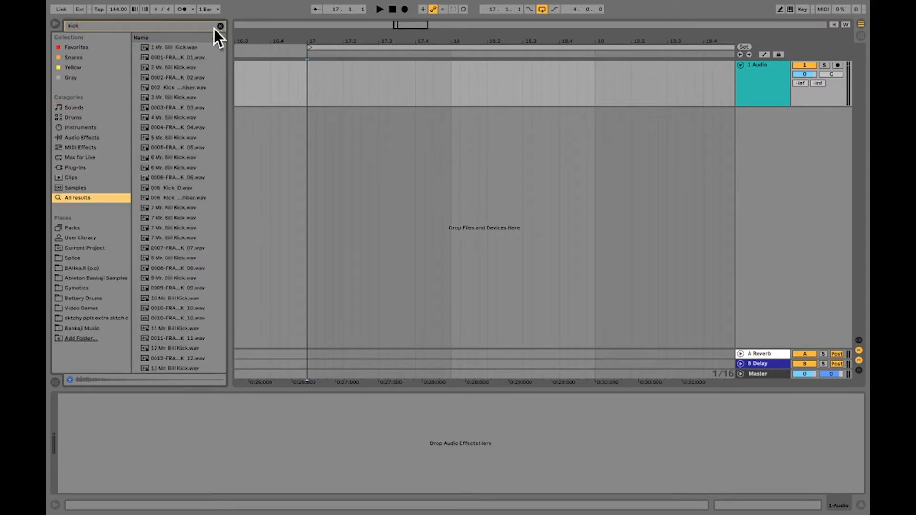
Audition the first kick samples and place 3 Mr. Bill Kick.wav at bar 17 on the audio track
left_click(185, 47)
left_click(184, 58)
left_click(183, 68)
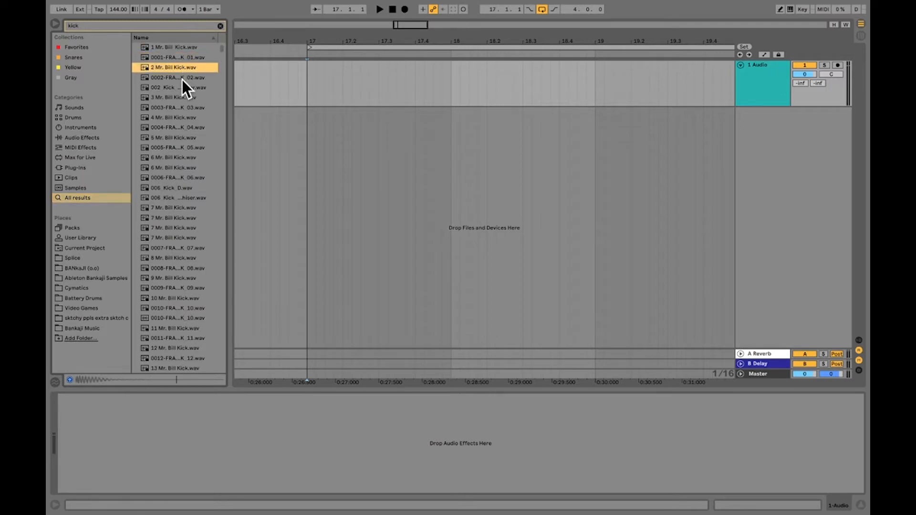
left_click(182, 79)
left_click(182, 90)
left_click(182, 98)
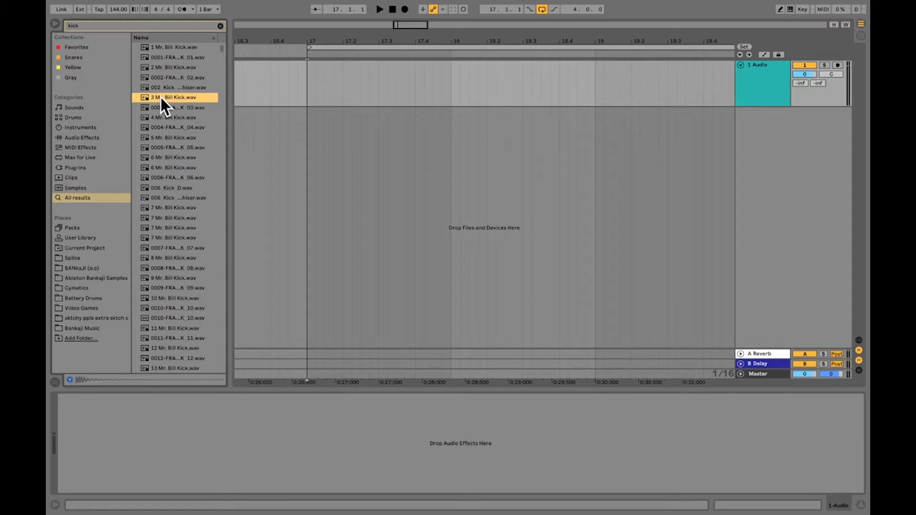
left_click_drag(161, 97, 308, 78)
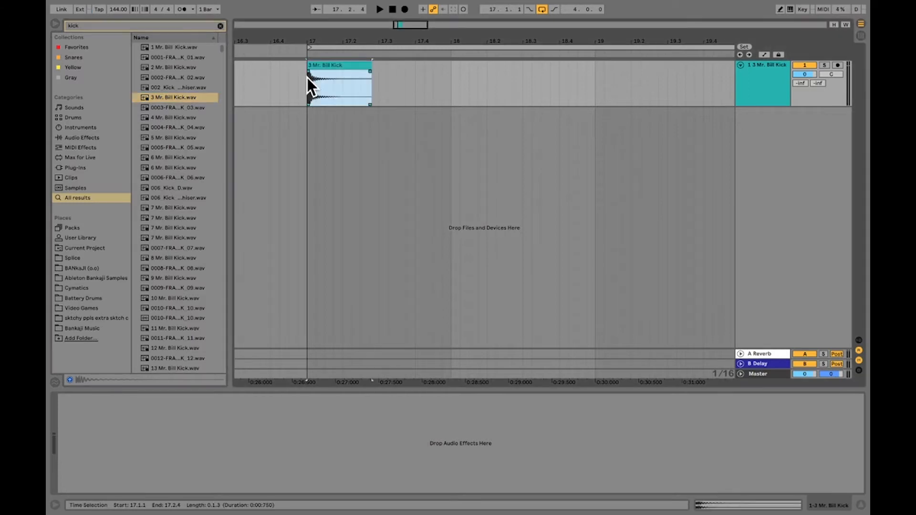
Play the arrangement from bar 17 to hear the placed kick
left_click(304, 90)
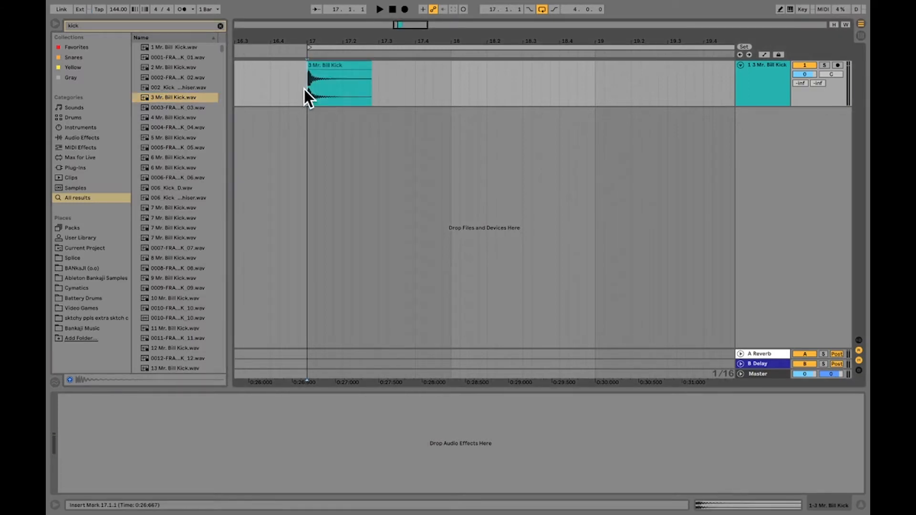
key("space")
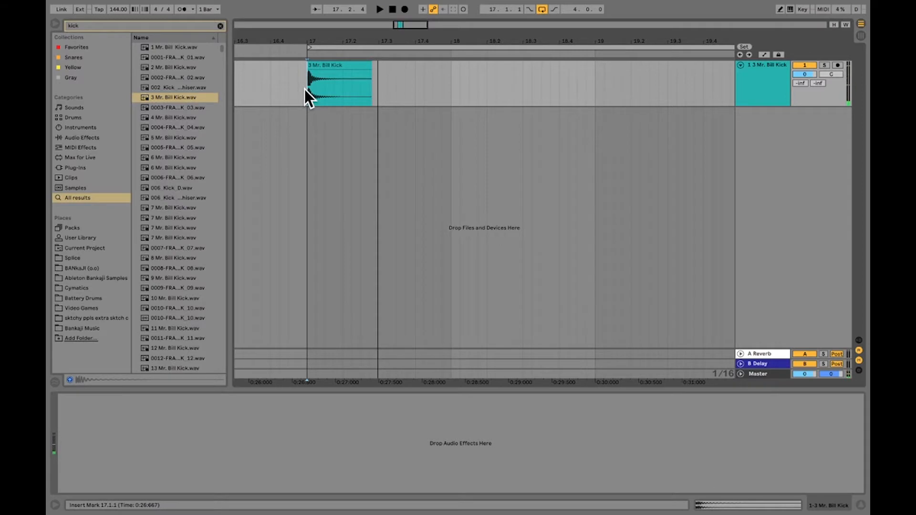
key("space")
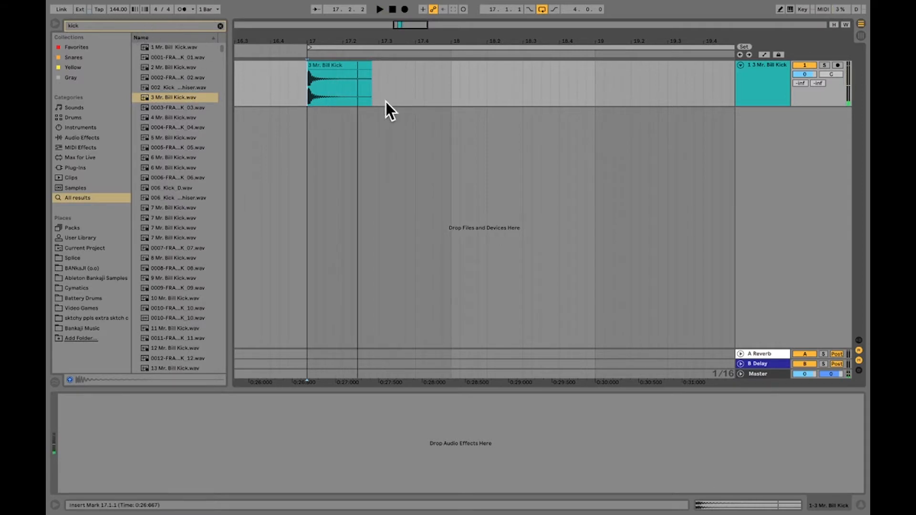
Search the sample library for "snare" and list all results
left_click(127, 24)
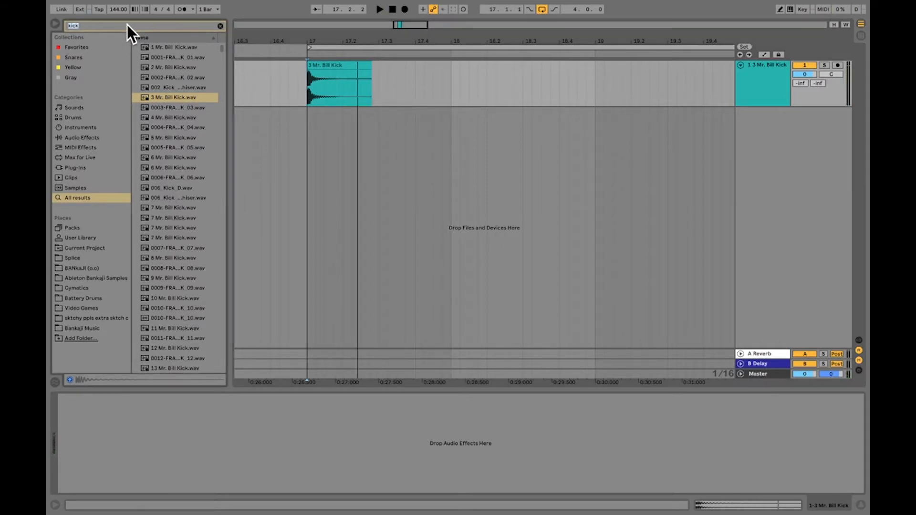
type("snare")
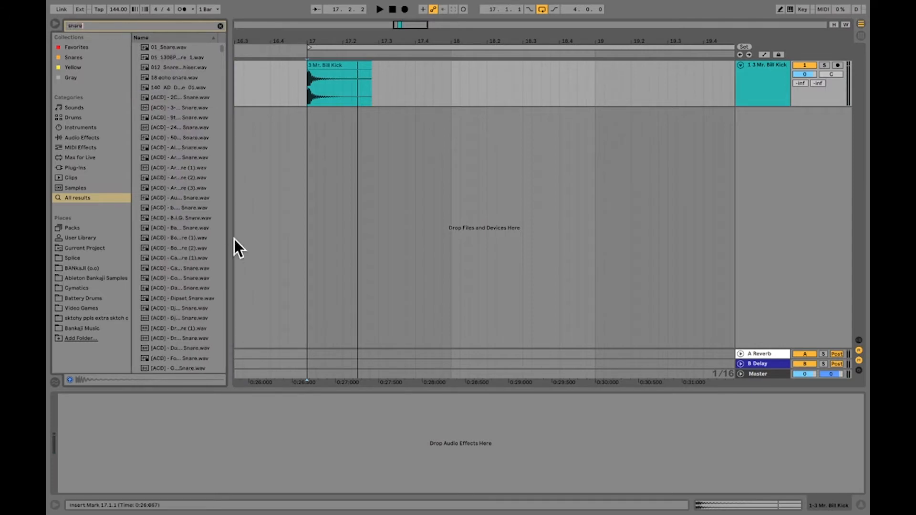
left_click(107, 198)
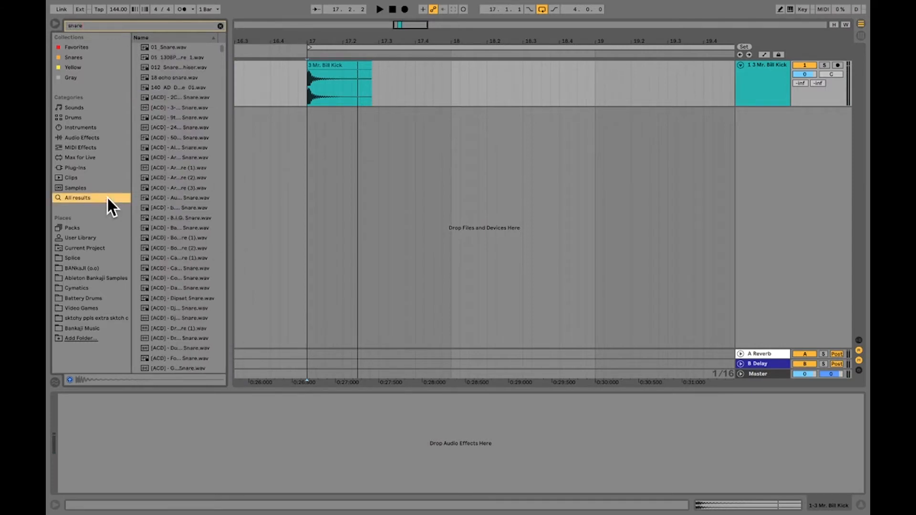
Audition the first snare samples one after another, ending with [ACD] - 2ChainzNoLie Snare.wav
left_click(185, 47)
left_click(185, 57)
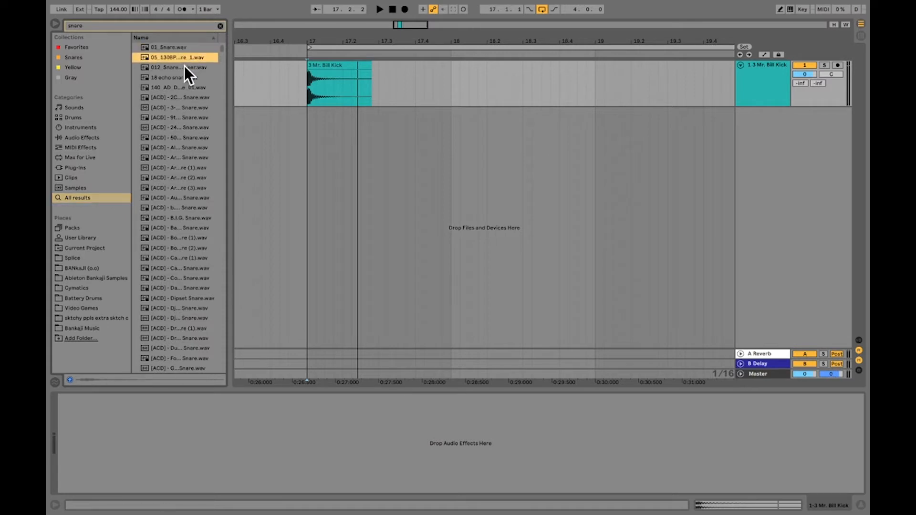
left_click(184, 67)
left_click(182, 77)
left_click(182, 87)
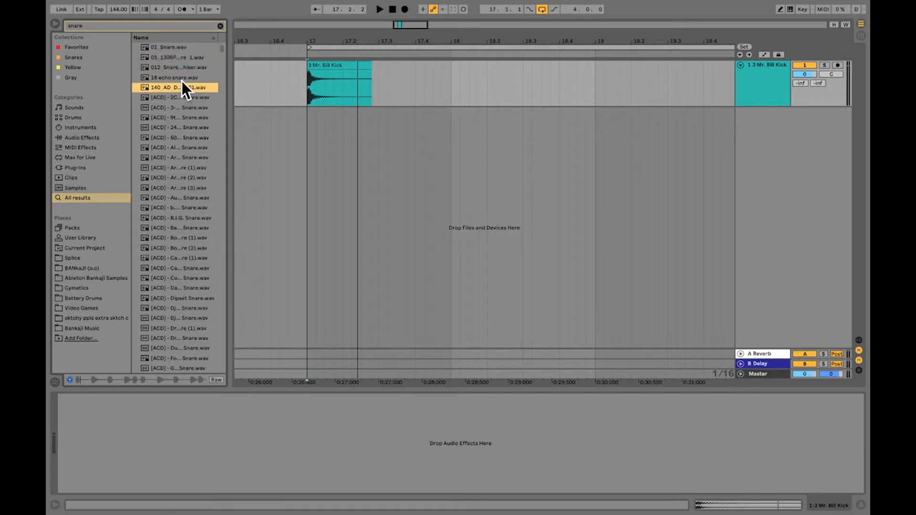
left_click(175, 98)
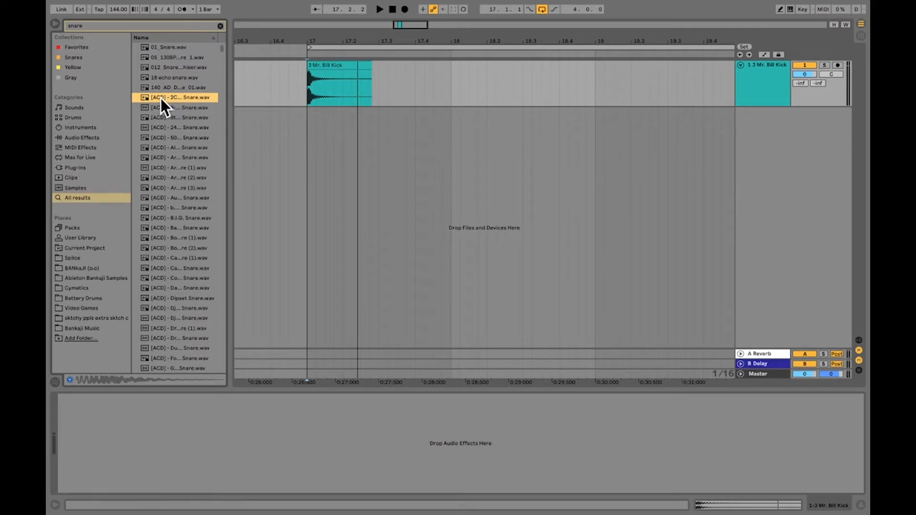
mouse_move(162, 98)
left_mouse_down()
mouse_move(376, 116)
mouse_move(174, 110)
mouse_move(148, 92)
left_mouse_up()
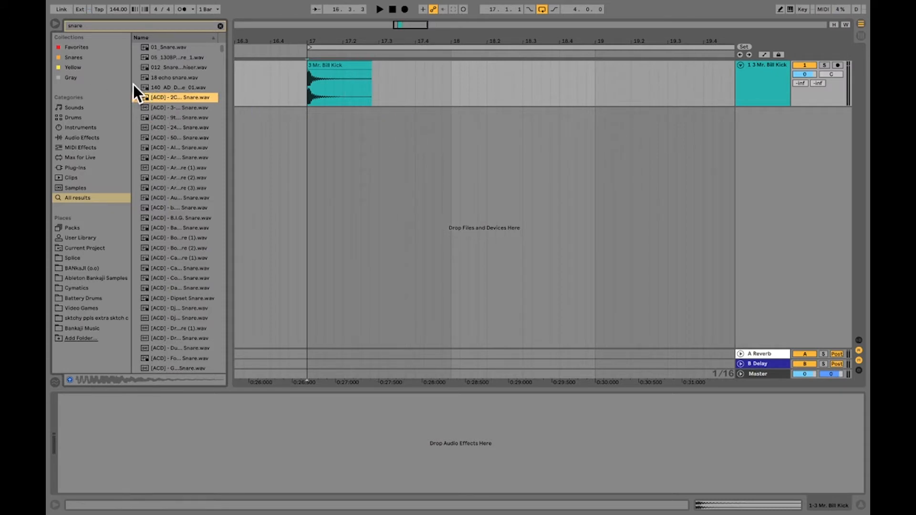
left_click(759, 89)
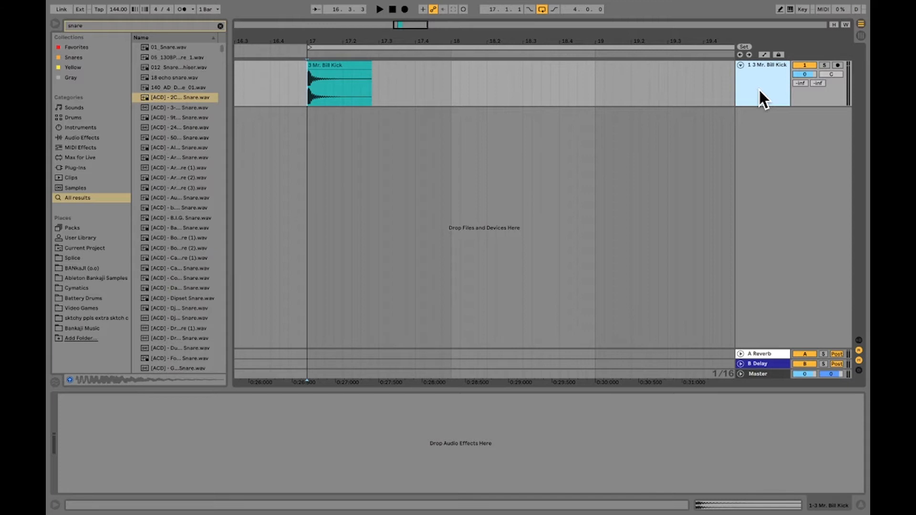
key("ctrl+t")
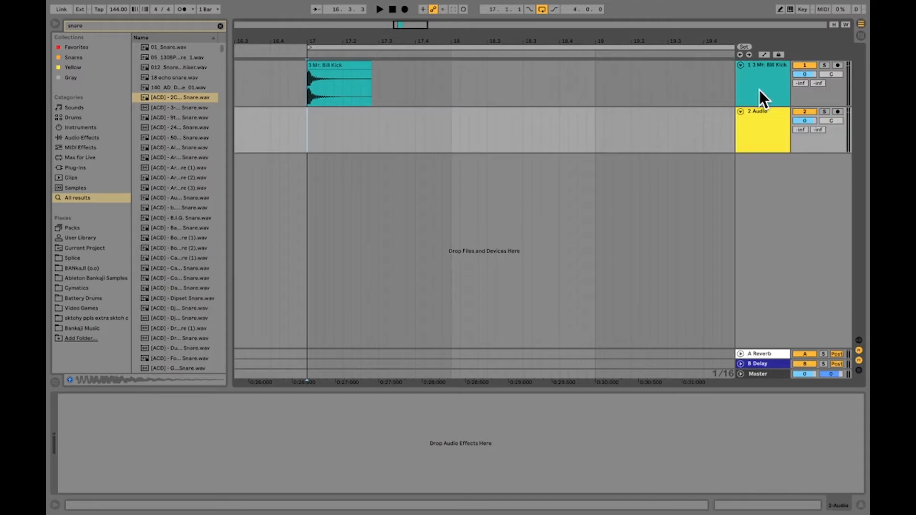
key("ctrl+z")
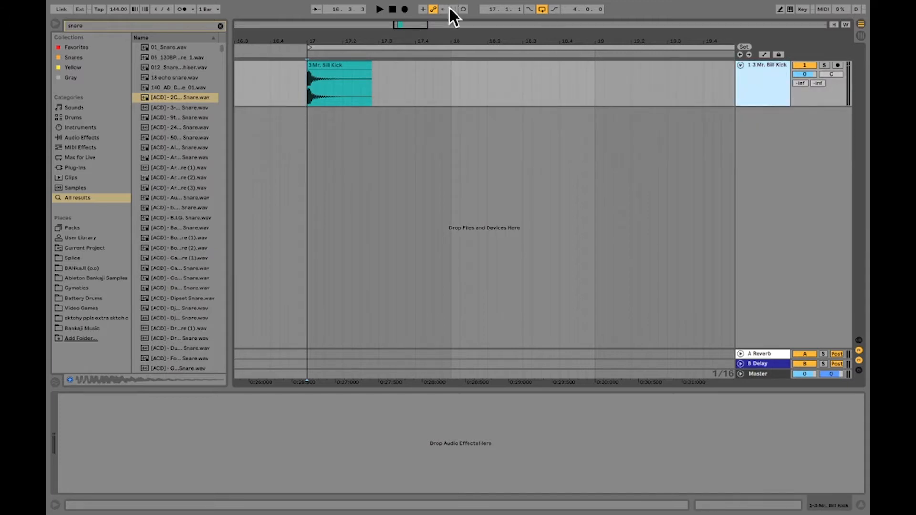
Insert a second audio track and place [ACD] - 2ChainzNoLie Snare.wav on it at beat 17.2
left_click(136, 5)
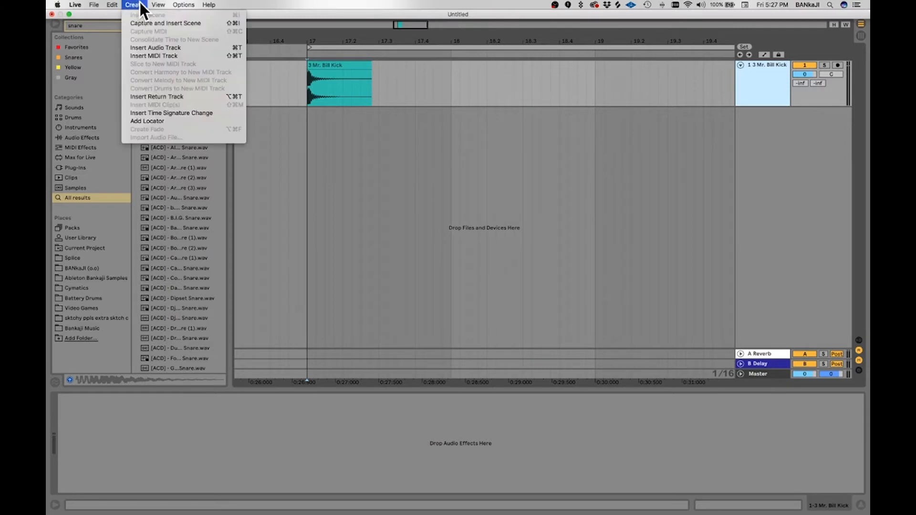
left_click(156, 48)
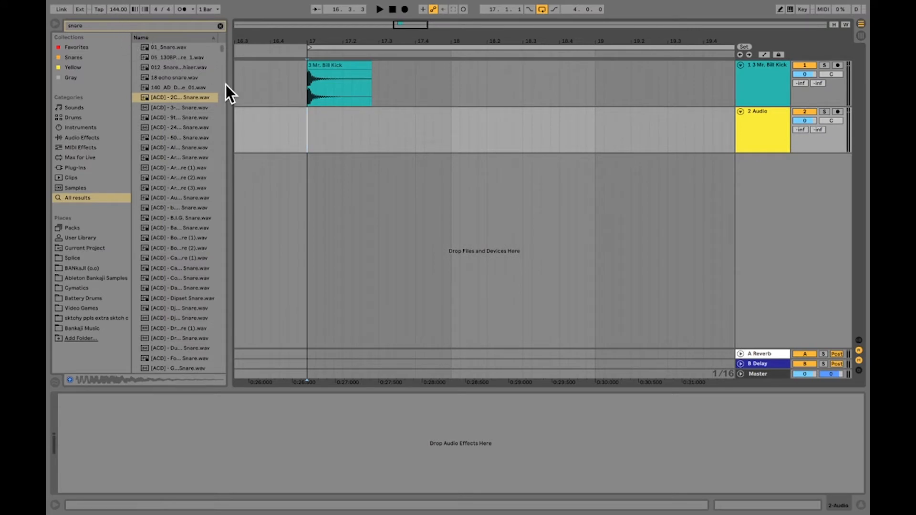
mouse_move(165, 99)
left_mouse_down()
mouse_move(420, 131)
mouse_move(345, 128)
left_mouse_up()
Play the kick and snare together from bar 17 to check the snare's timing
left_click(303, 125)
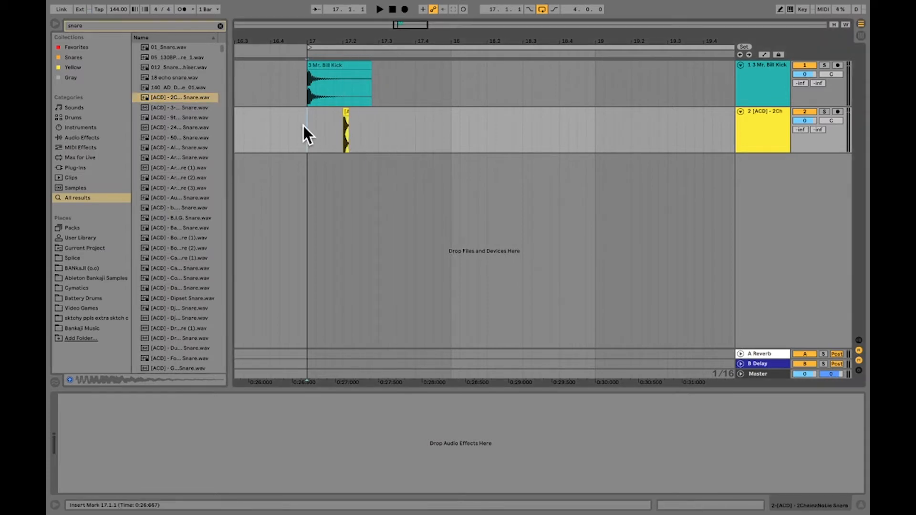
key("space")
key("space")
Move the snare clip to beat 17.3 and play the arrangement from bar 17
left_click(347, 112)
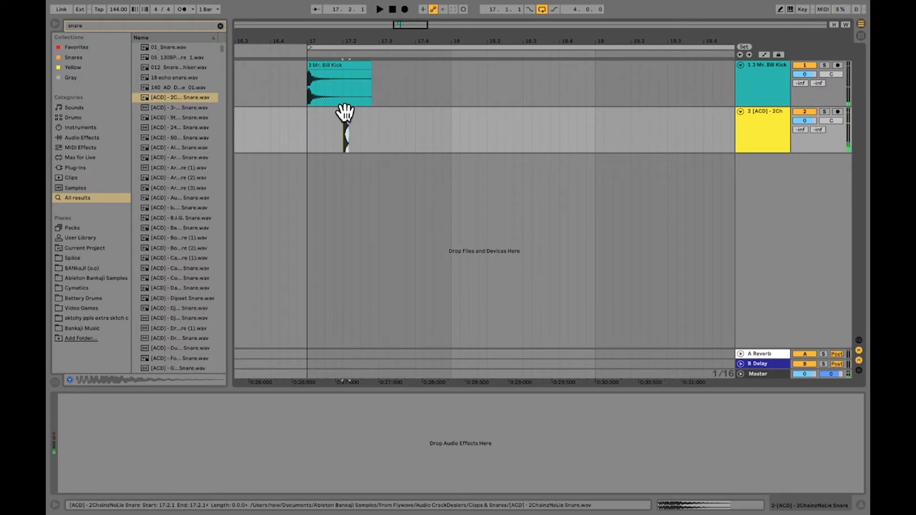
left_click_drag(348, 113, 382, 116)
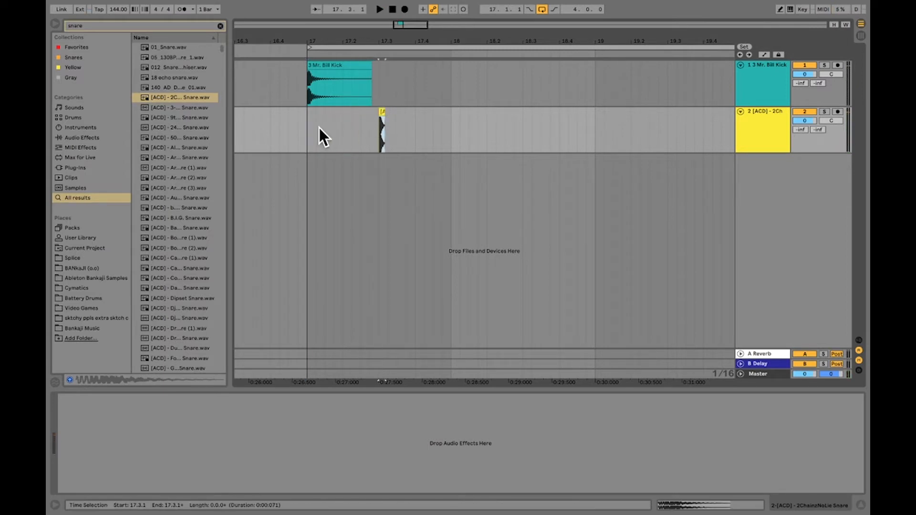
left_click(305, 124)
key("space")
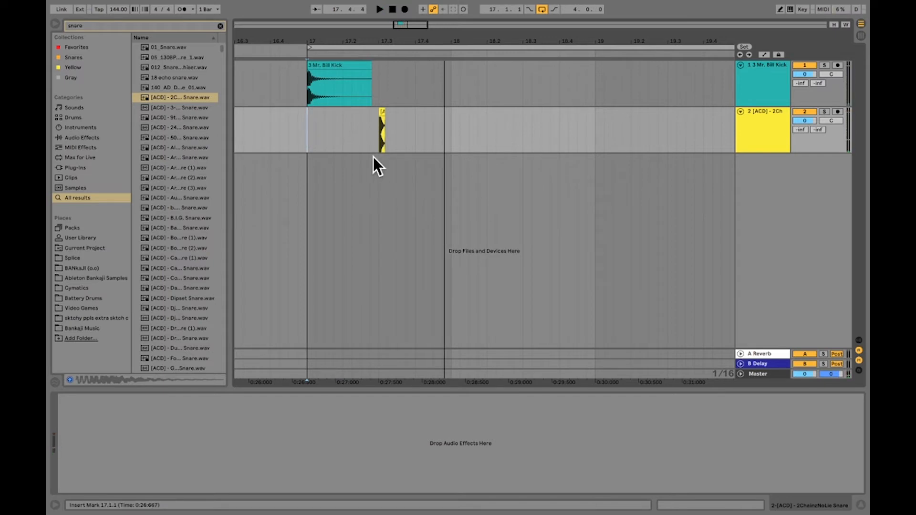
key("space")
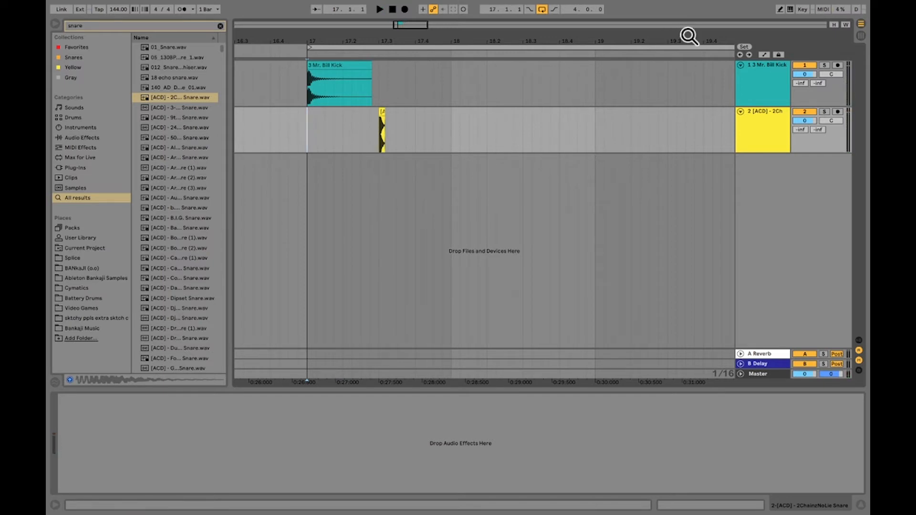
Shorten the loop region to two bars, from bar 17 to bar 19, keeping looping switched on
left_click_drag(440, 37, 440, 24)
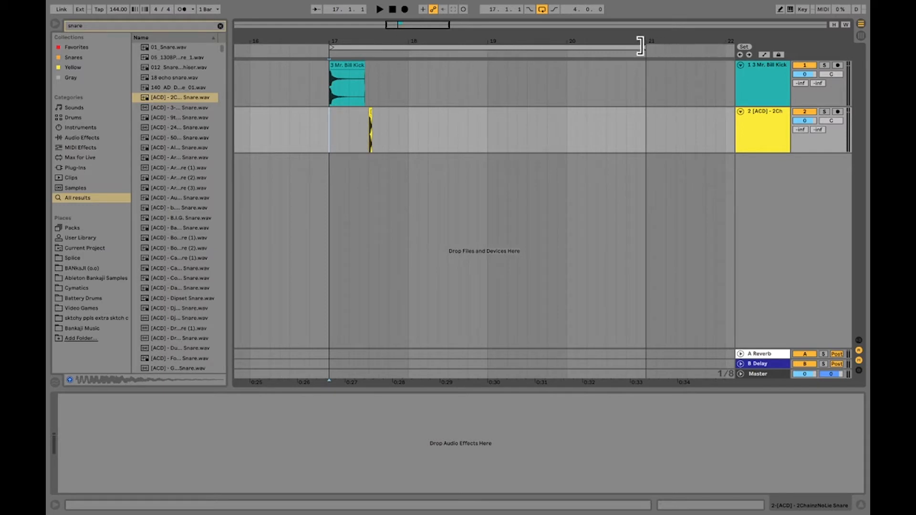
left_click_drag(641, 45, 487, 58)
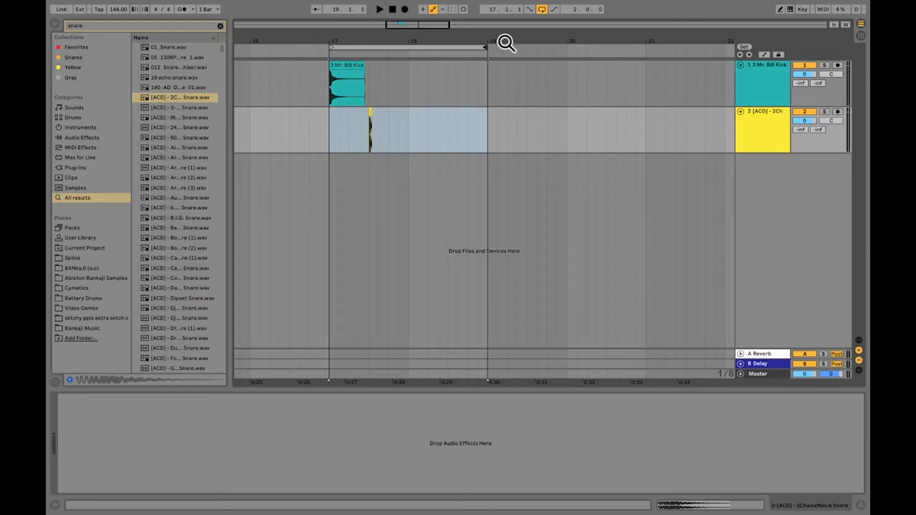
left_click(542, 9)
left_click(542, 9)
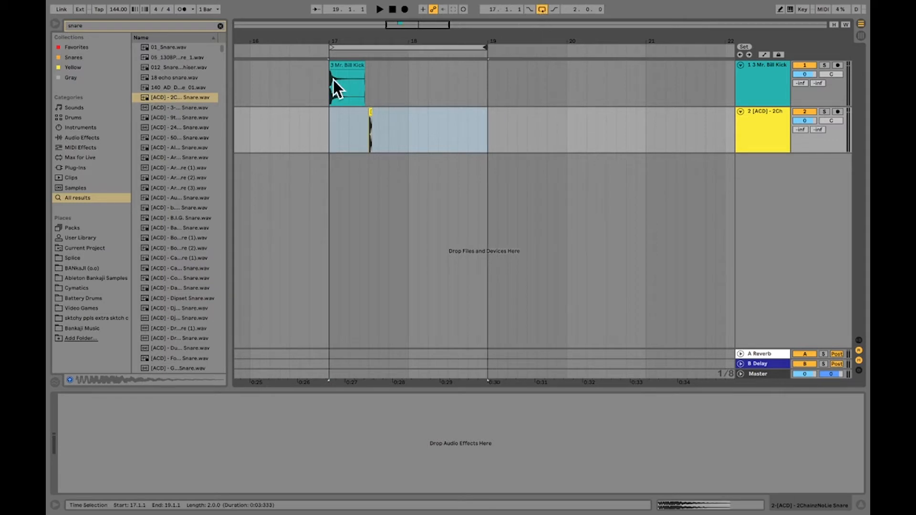
left_click(323, 118)
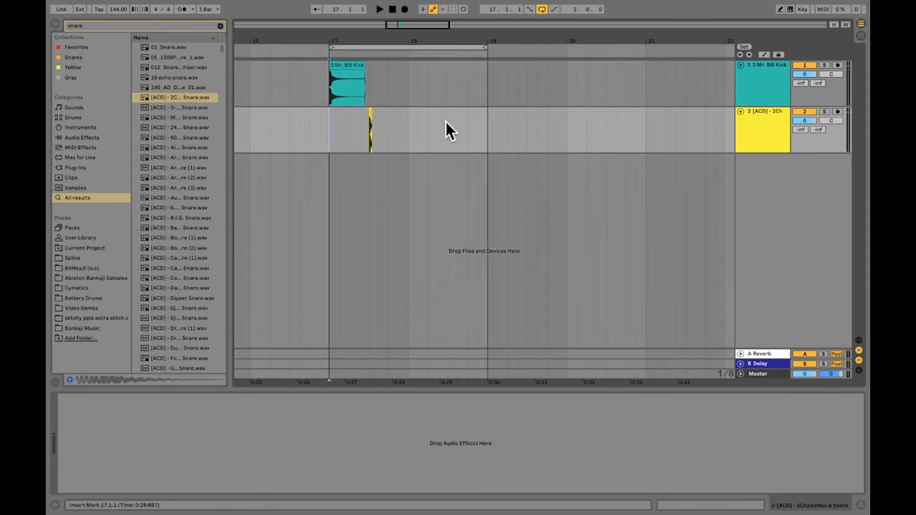
Search the sample library for "hat"
left_click(187, 26)
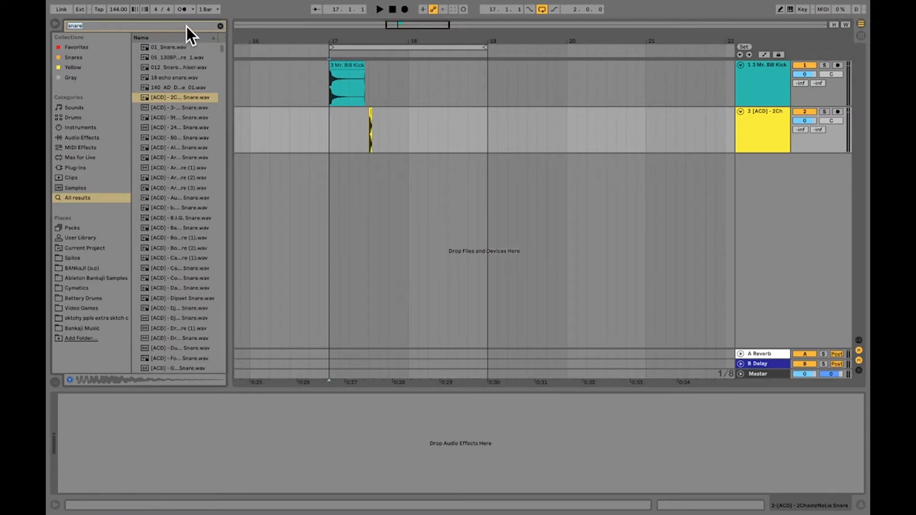
type("hat")
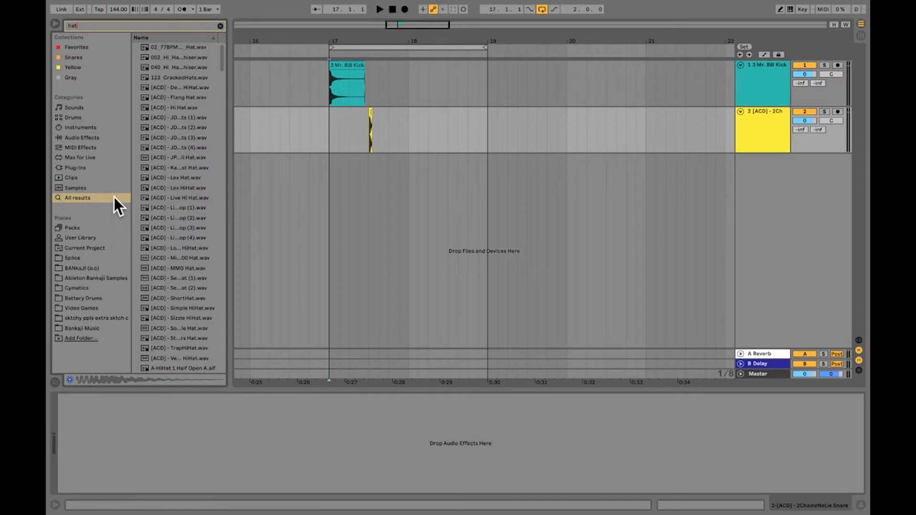
Preview the first two hat samples across all results and place the 02_77BPM hi-hat on a new audio track at bar 17
left_click(114, 196)
left_click(170, 48)
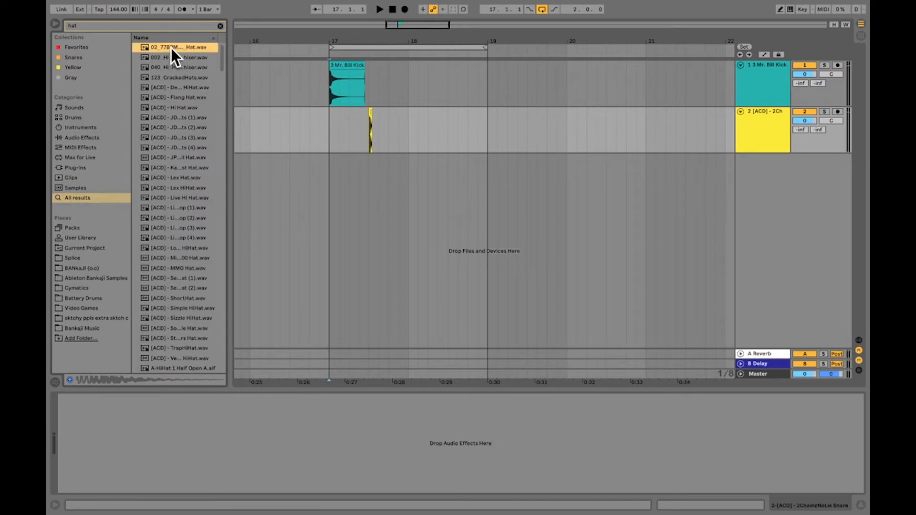
left_click(171, 56)
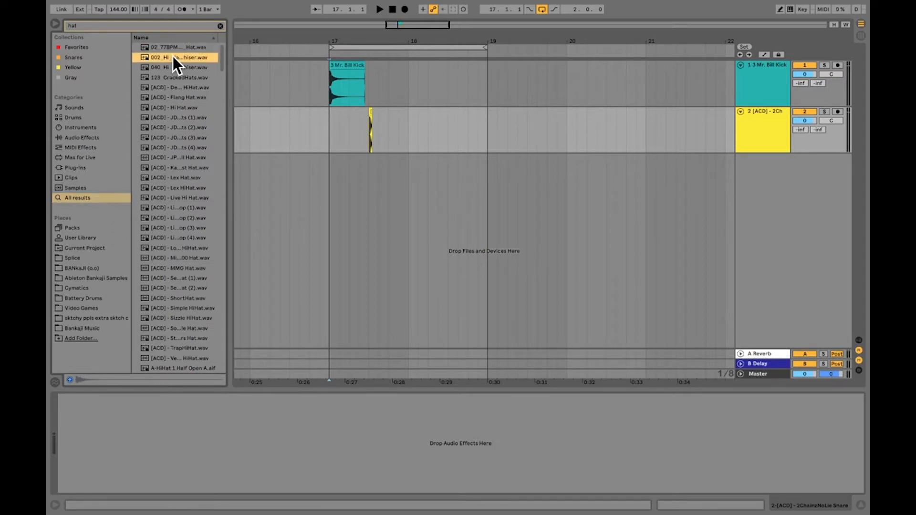
left_click(174, 48)
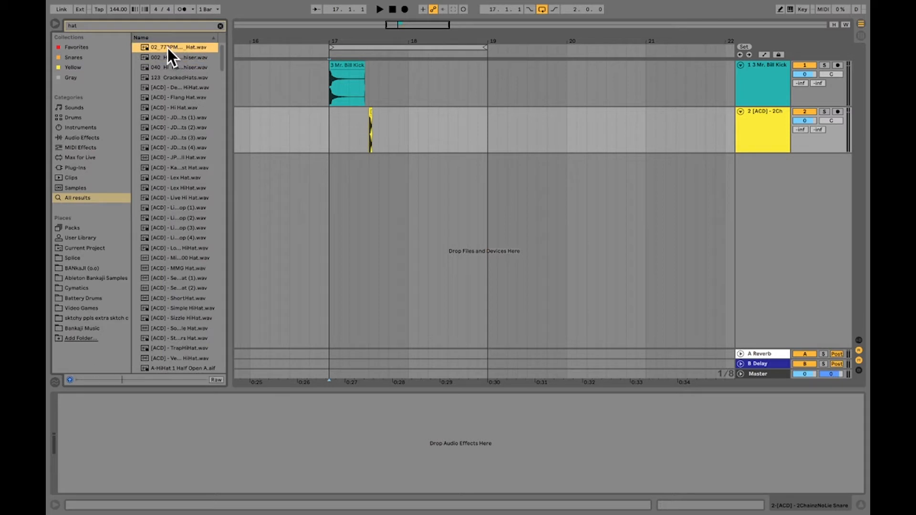
left_click_drag(167, 48, 332, 163)
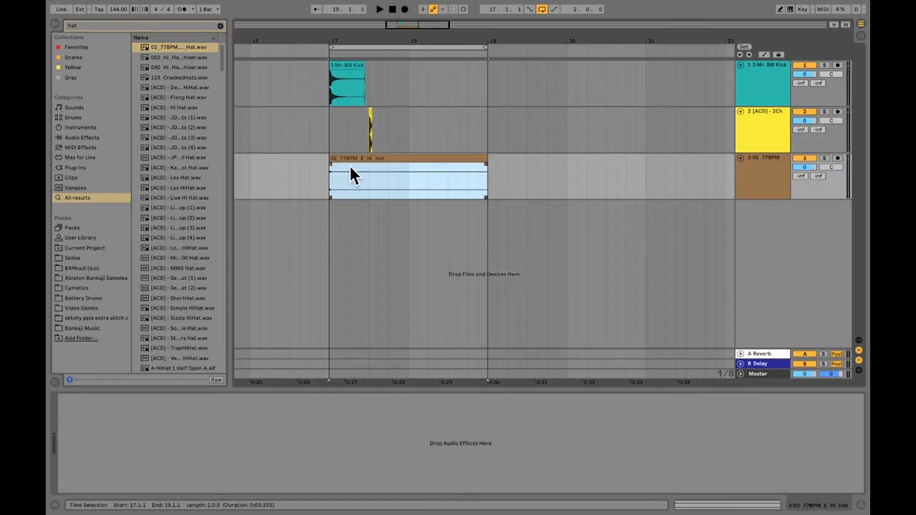
Play the hat with the kick and snare, and trim the hat clip's end to beat 17.3
key("space")
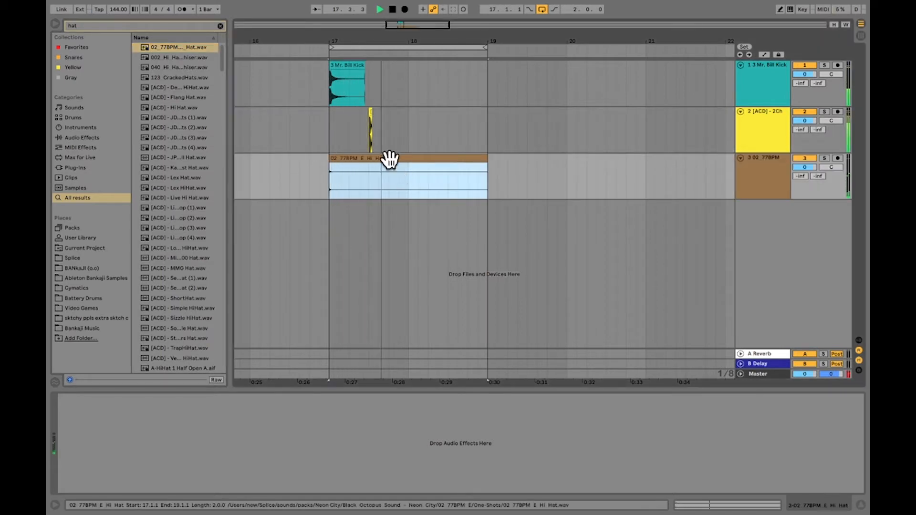
key("space")
left_click(368, 188)
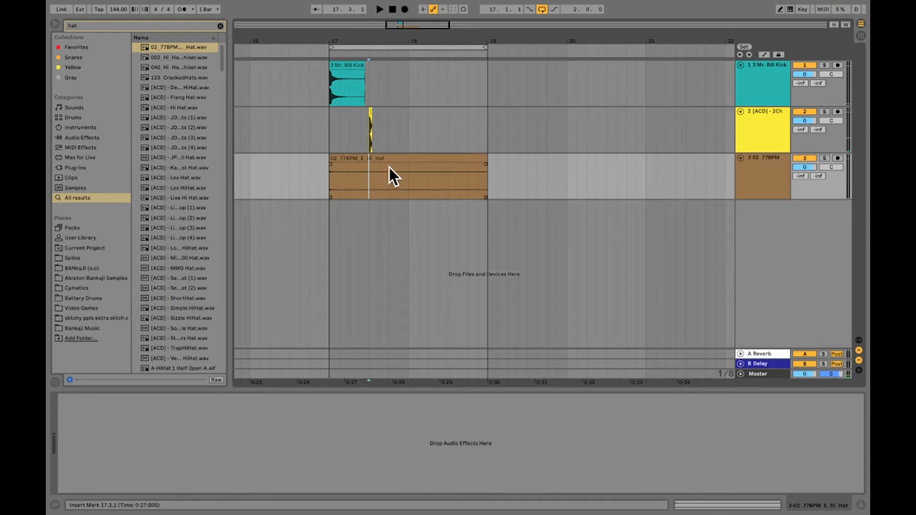
left_click(394, 160)
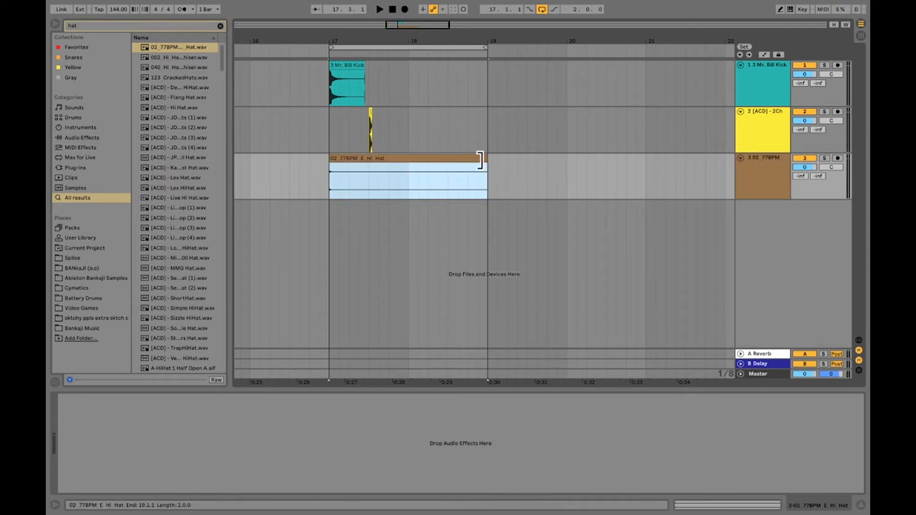
left_click_drag(486, 167, 370, 172)
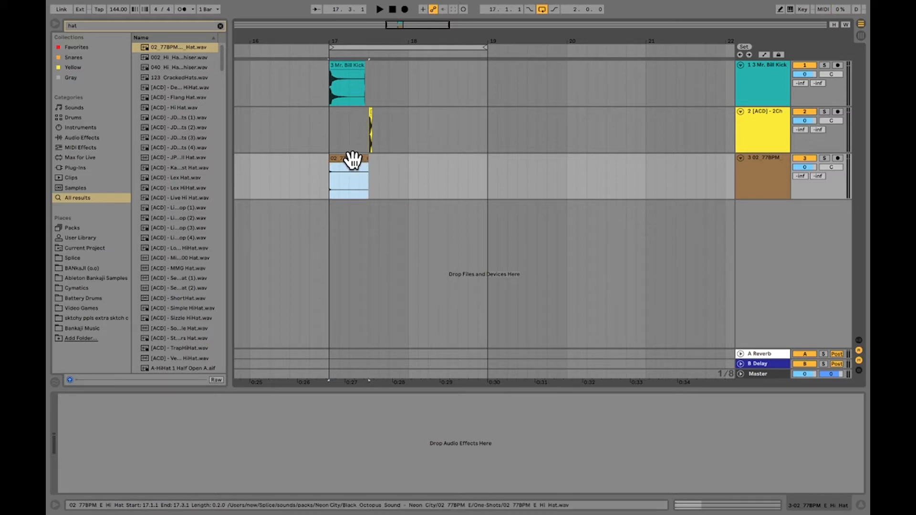
Duplicate the trimmed hat clip three times to fill the loop up to bar 19, and play from bar 17
right_click(352, 160)
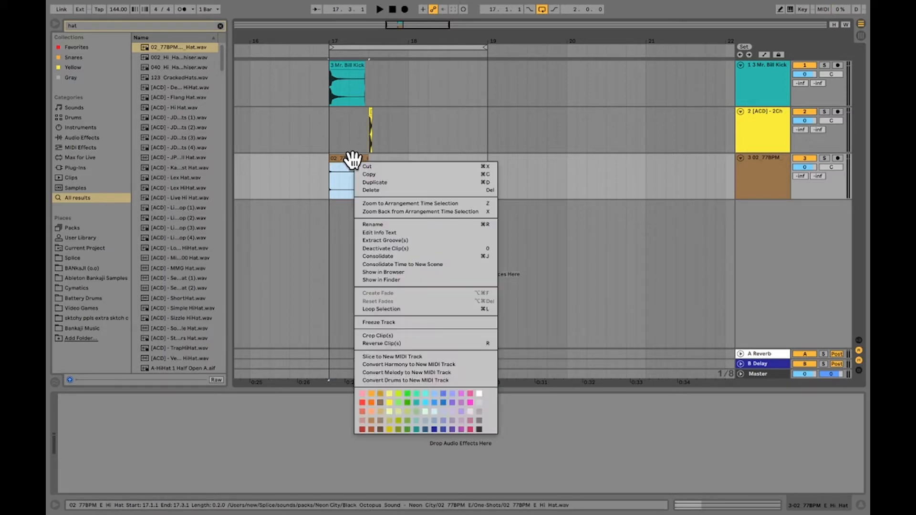
left_click(373, 183)
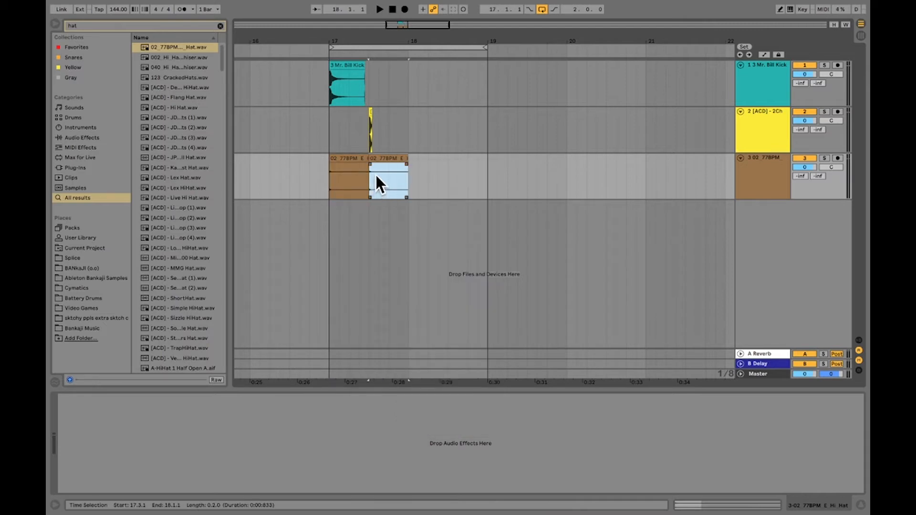
key("ctrl+d")
key("ctrl+d")
left_click(329, 174)
key("space")
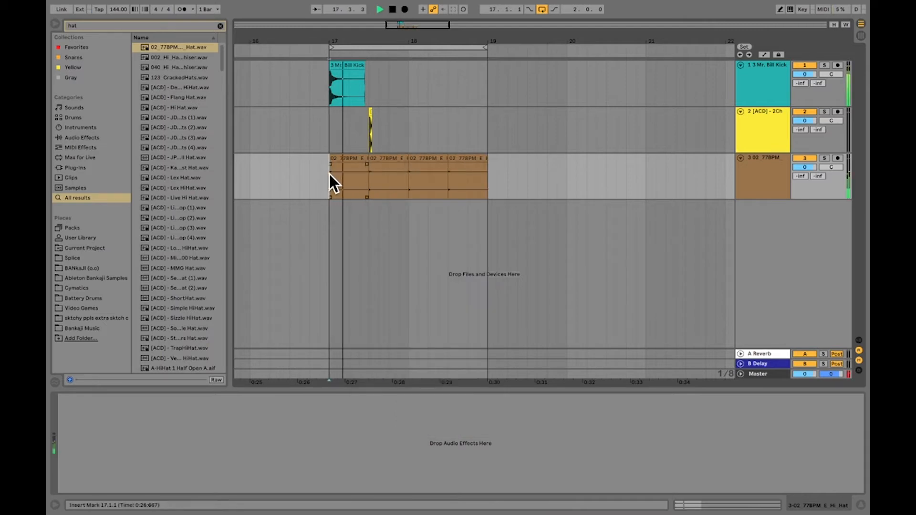
key("space")
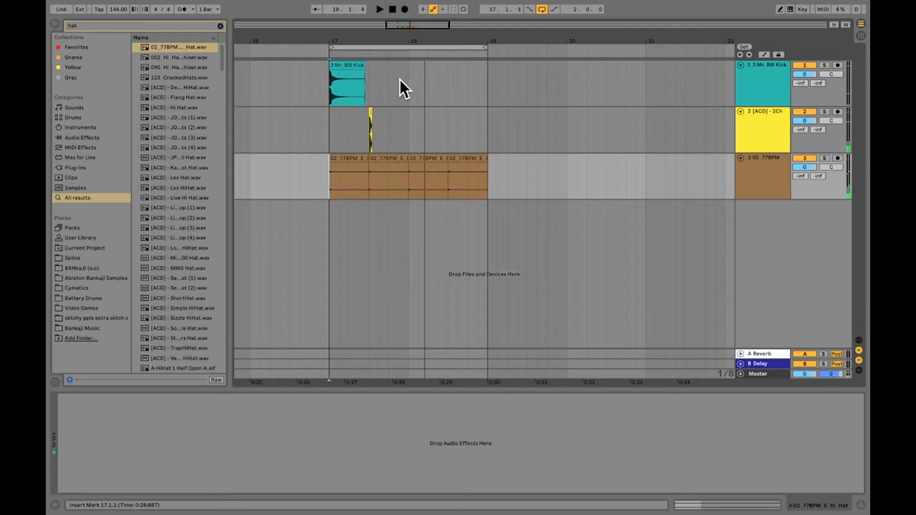
Duplicate bar 17 of the kick and snare tracks into bar 18 and play the loop from bar 17
left_click(398, 96)
left_click_drag(404, 77, 331, 123)
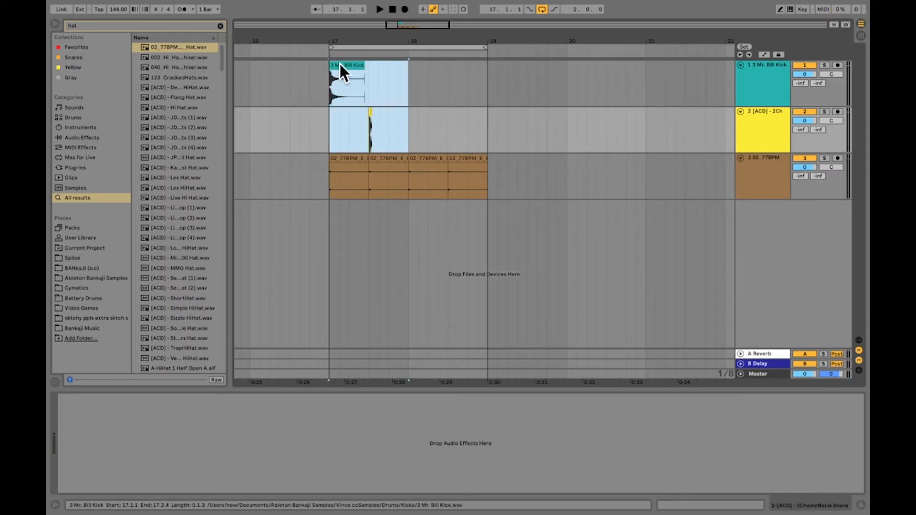
right_click(338, 65)
left_click(354, 81)
left_click(331, 120)
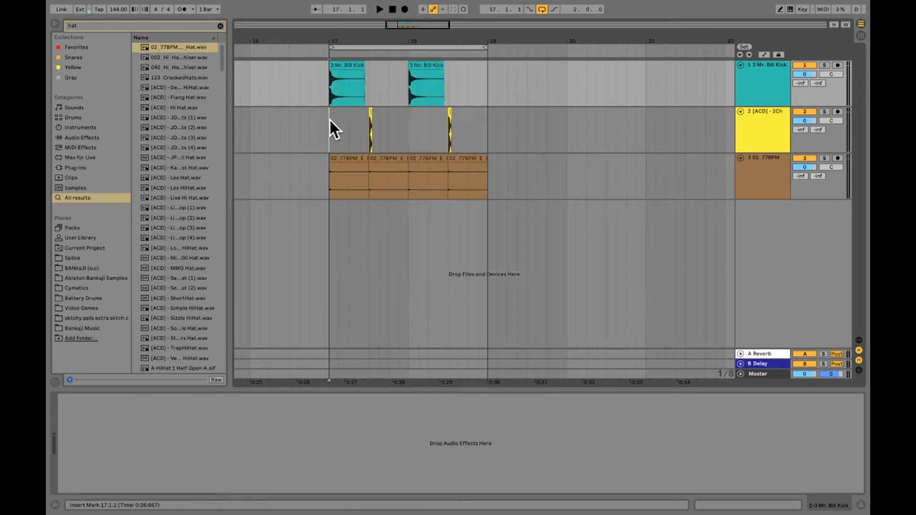
key("space")
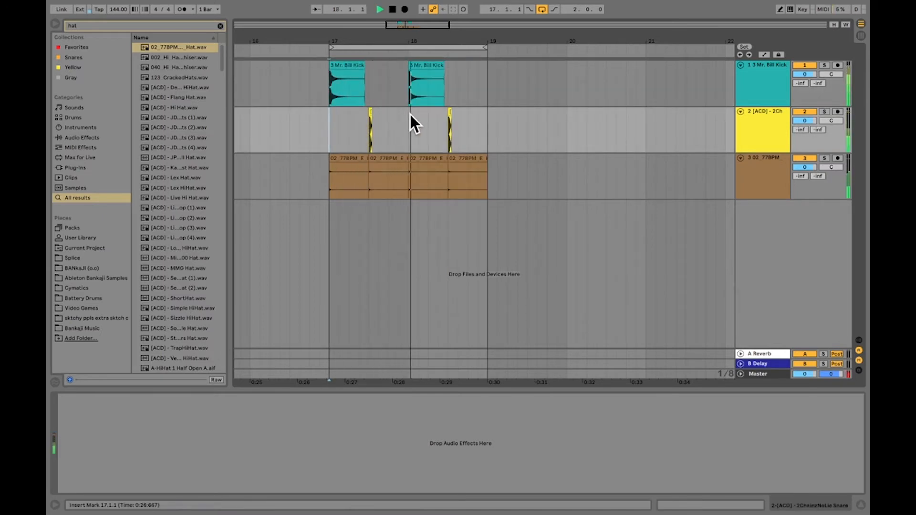
Move the second kick to beat 18.2, duplicate the second snare to beat 18.4, and play the loop from bar 17
left_click(424, 67)
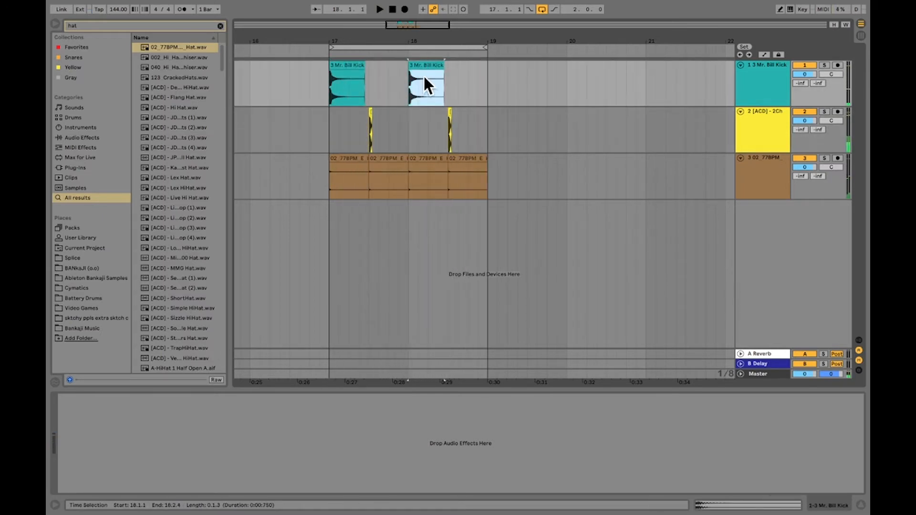
left_click_drag(425, 67, 442, 68)
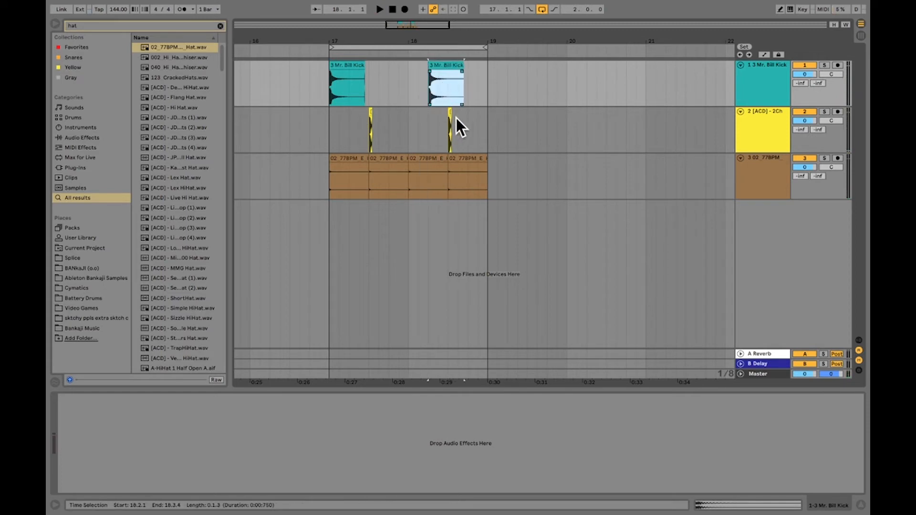
left_click_drag(467, 124, 447, 127)
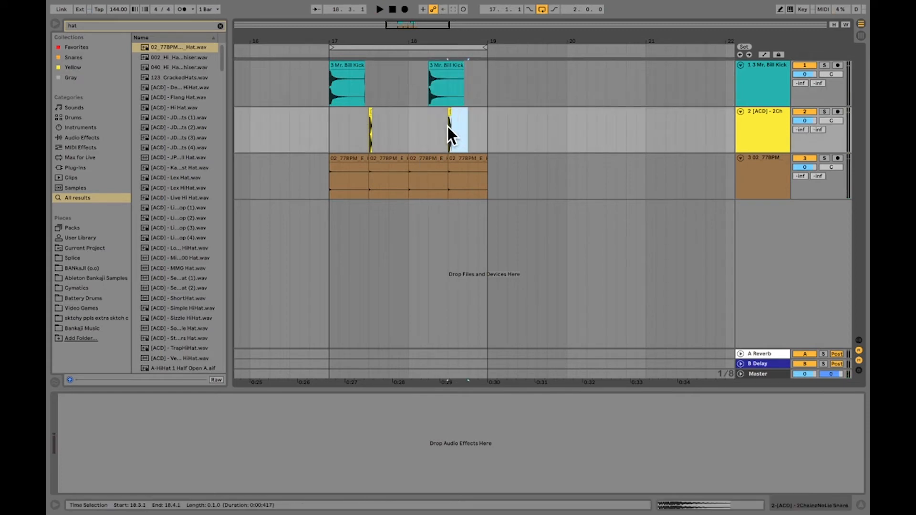
key("super+d")
left_click(325, 114)
key("space")
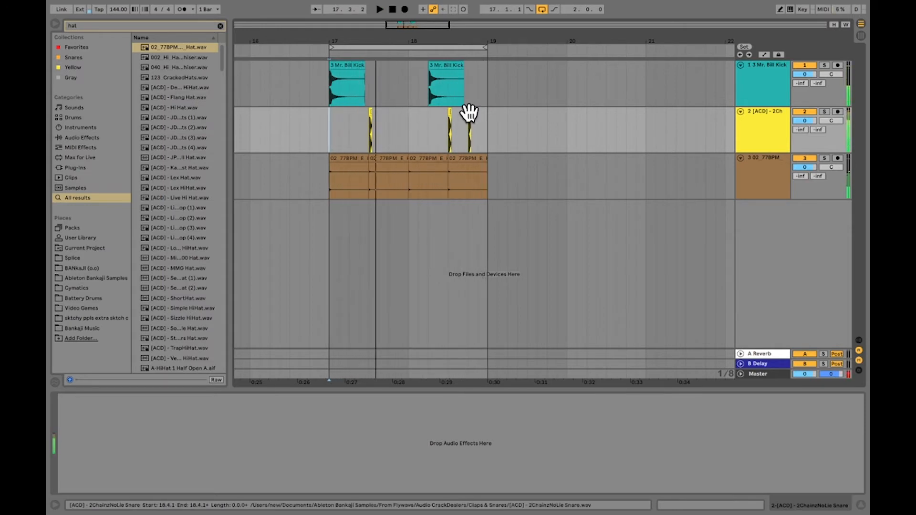
key("space")
Move the last snare clip an eighth note later and play the loop to check the rhythm
left_click_drag(469, 115, 479, 116)
left_click(414, 127)
key("space")
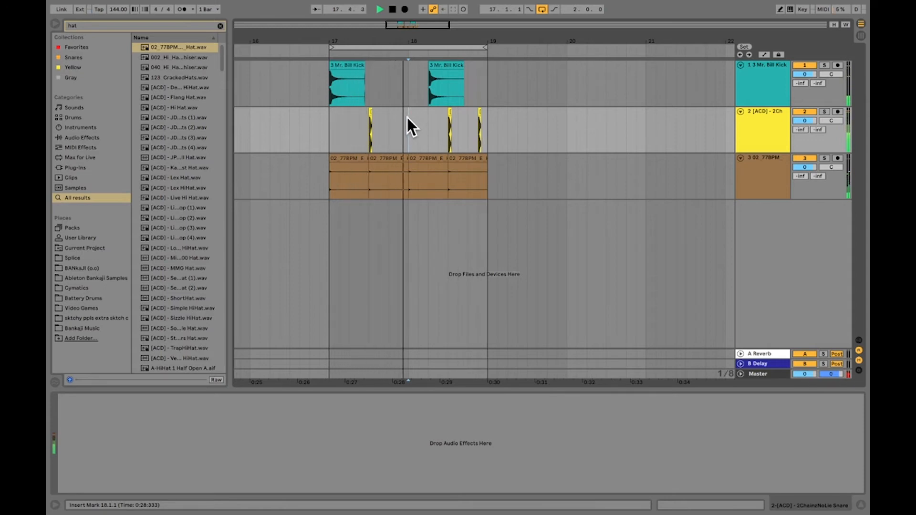
key("space")
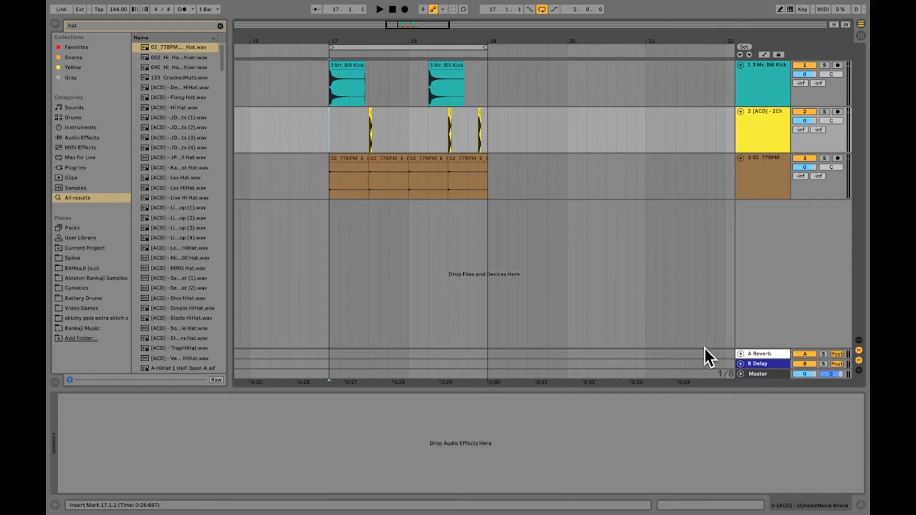
key("space")
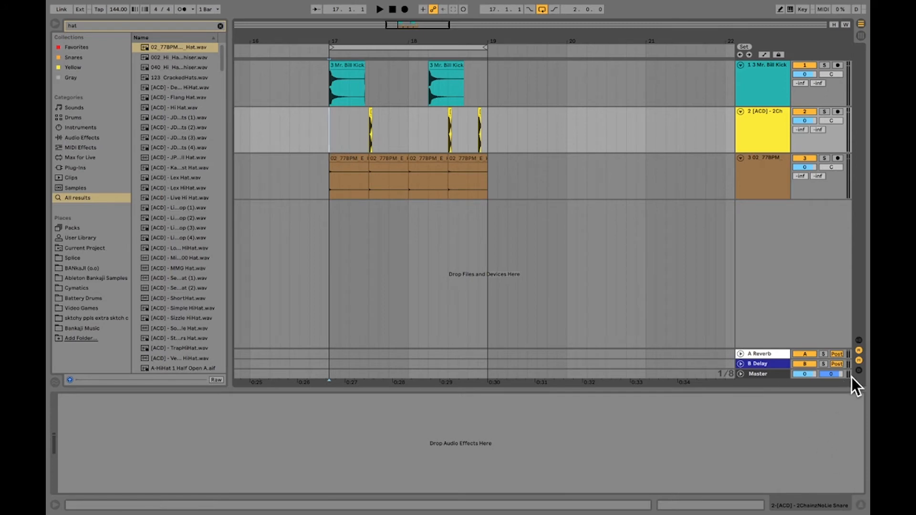
key("space")
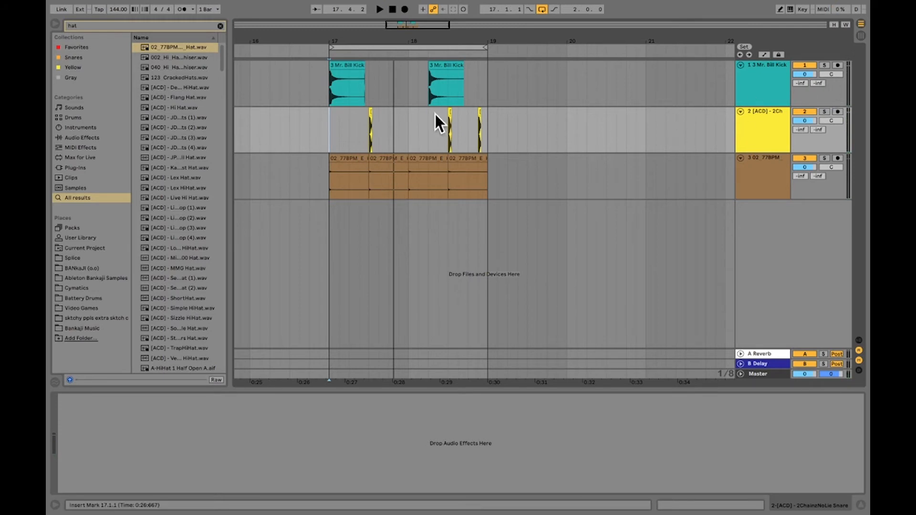
Lower the track volumes while auditioning the loop: kick to -4.8 dB, snare to -9.1 dB and hat to -7.7 dB
left_click(462, 103)
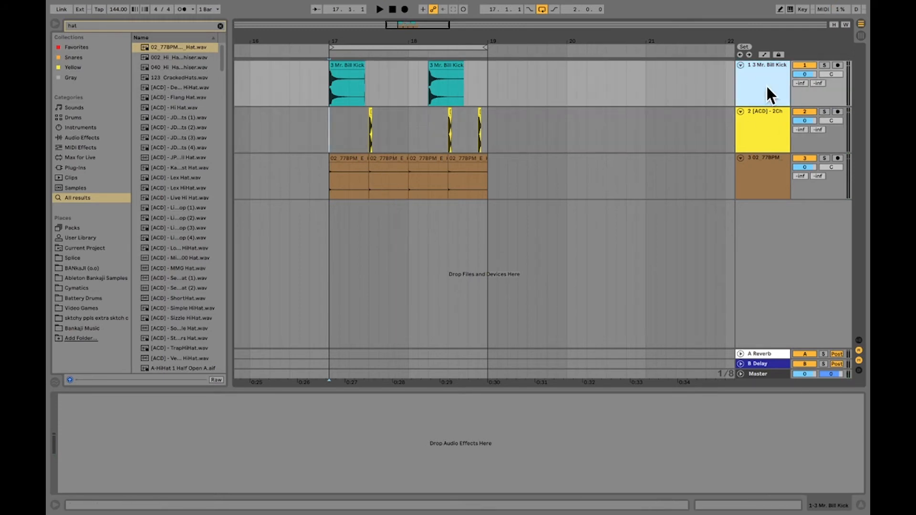
left_click(804, 74)
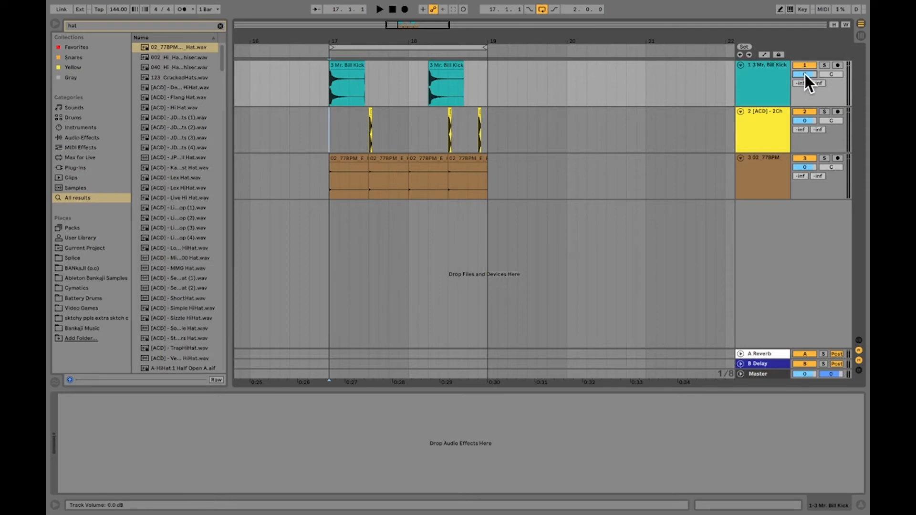
left_click_drag(804, 74, 804, 81)
key("space")
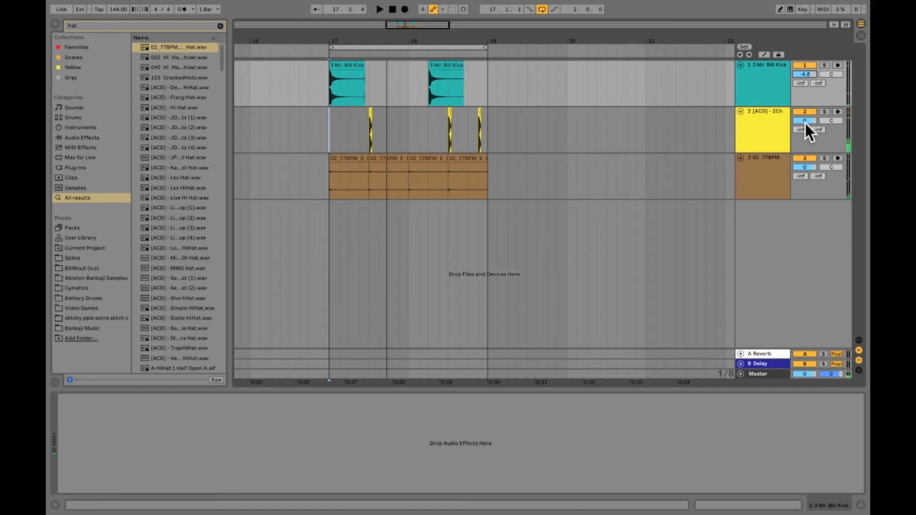
left_click_drag(804, 120, 805, 129)
key("space")
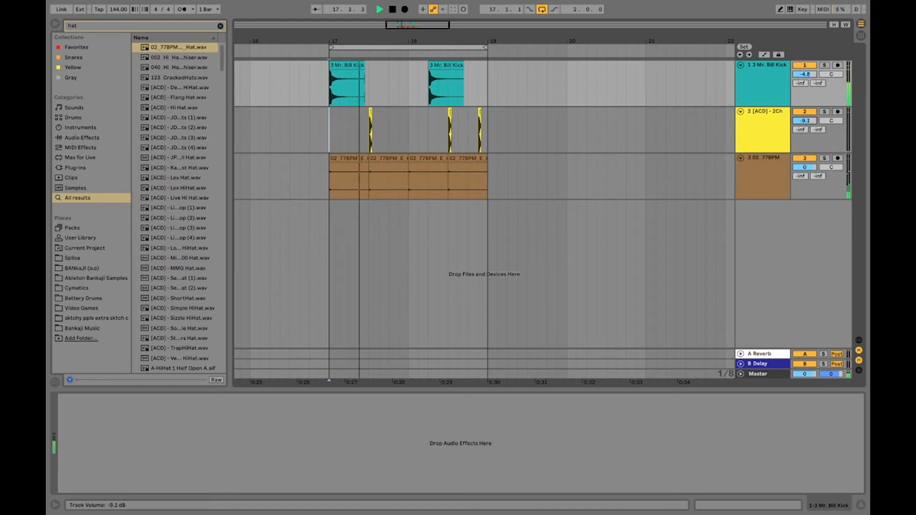
key("space")
left_click_drag(806, 168, 808, 177)
key("space")
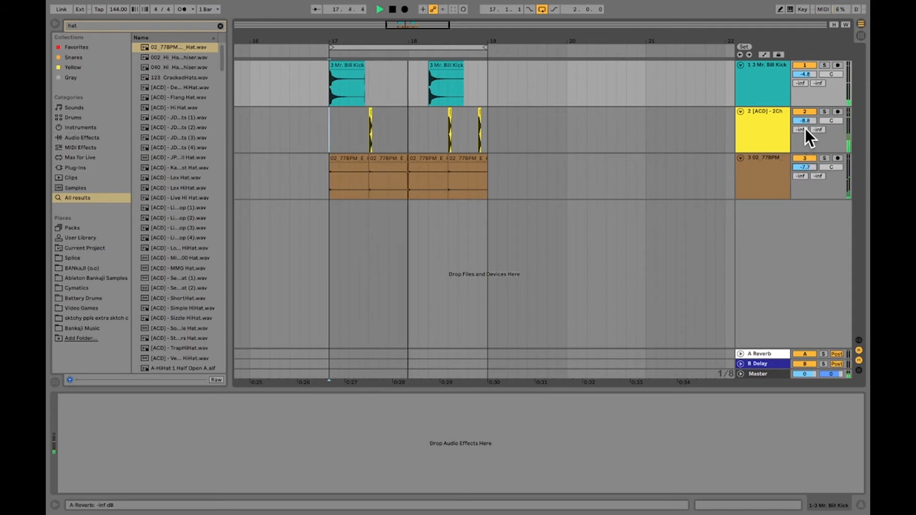
Fine-tune the track volumes against playback: kick to -2.7 dB, snare to -5.6 dB and hat to -7.4 dB
left_click_drag(805, 122, 806, 117)
left_click_drag(809, 75, 809, 71)
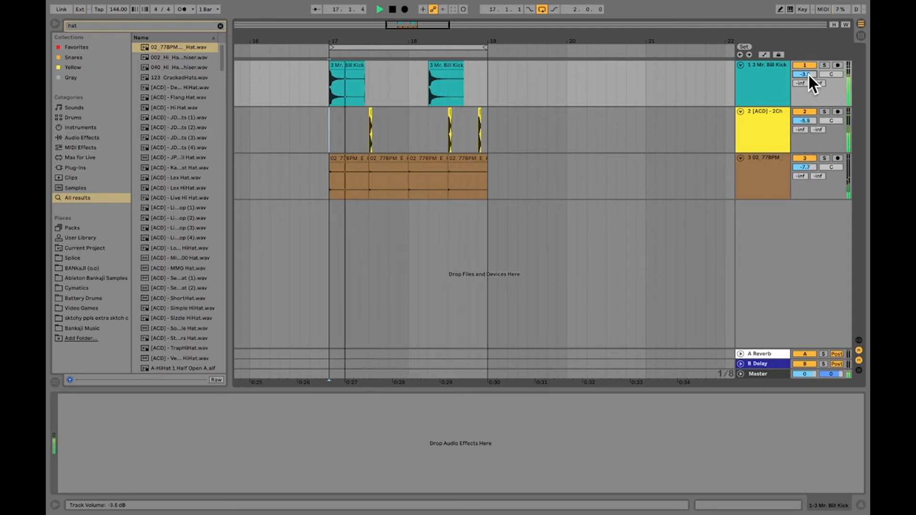
key("space")
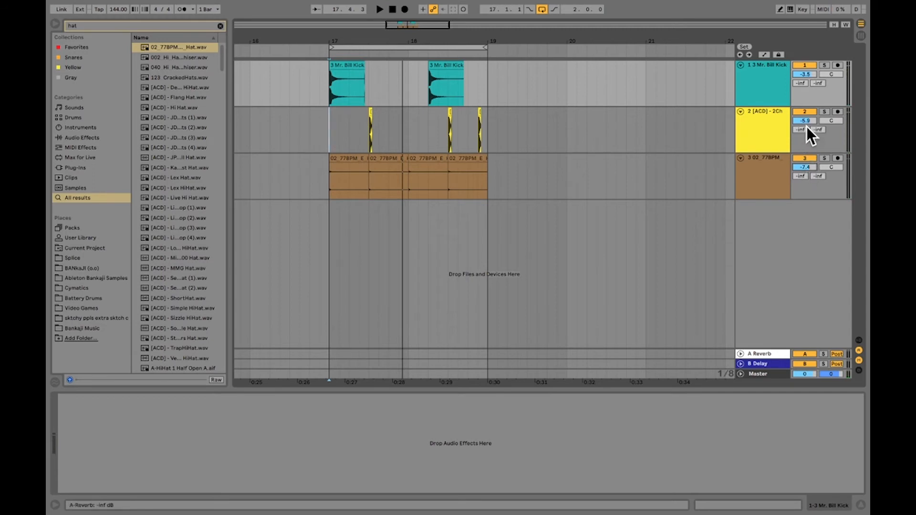
left_click_drag(808, 121, 808, 117)
key("space")
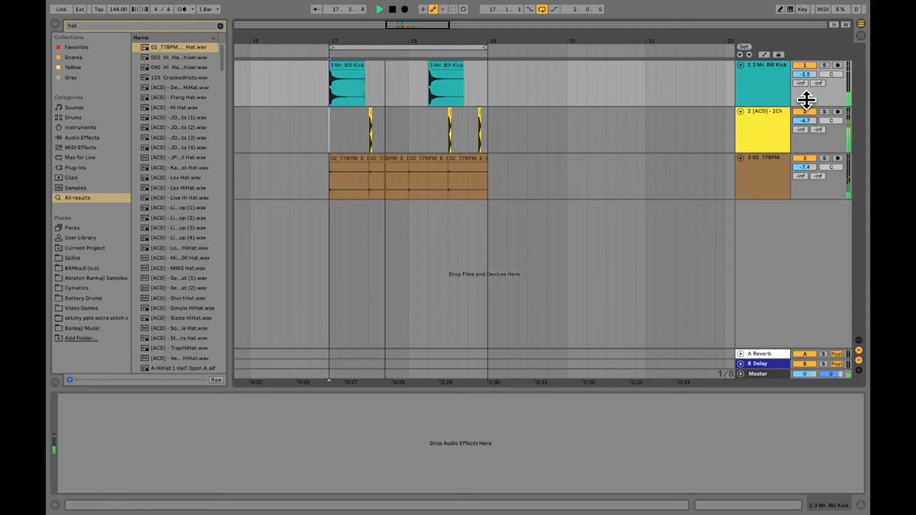
left_click_drag(808, 75, 808, 71)
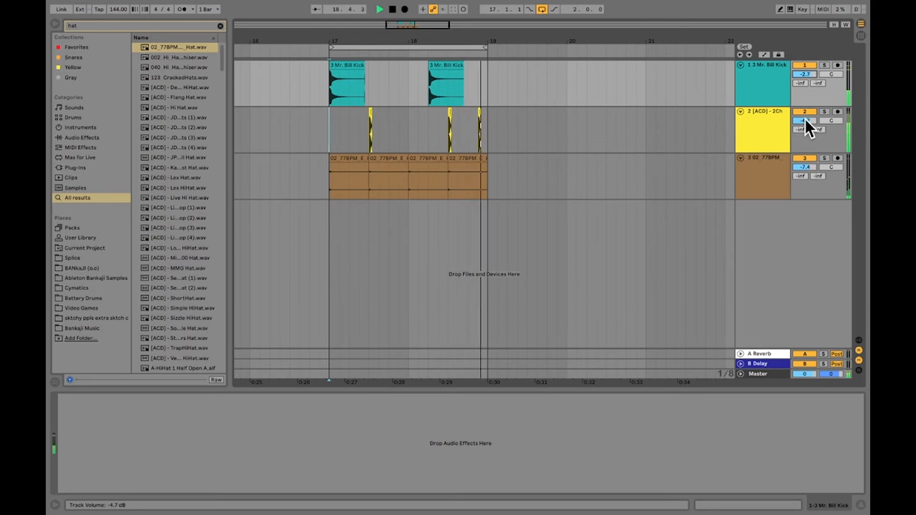
left_click_drag(806, 120, 806, 123)
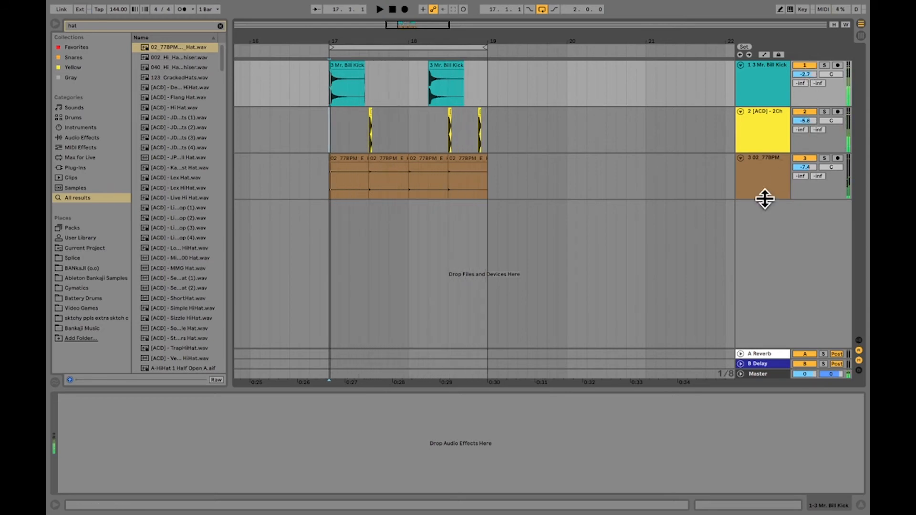
key("space")
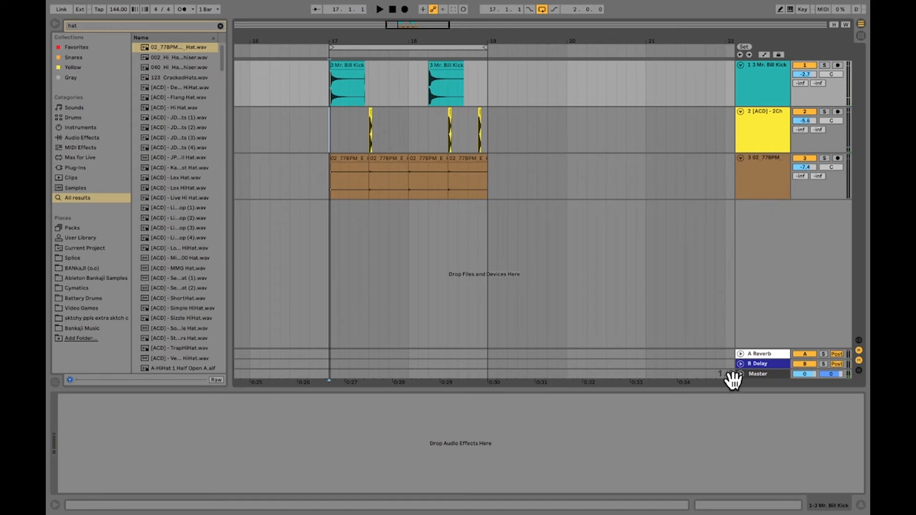
Search the browser for "lim" and add the Limiter audio effect to the Master track
left_click(774, 374)
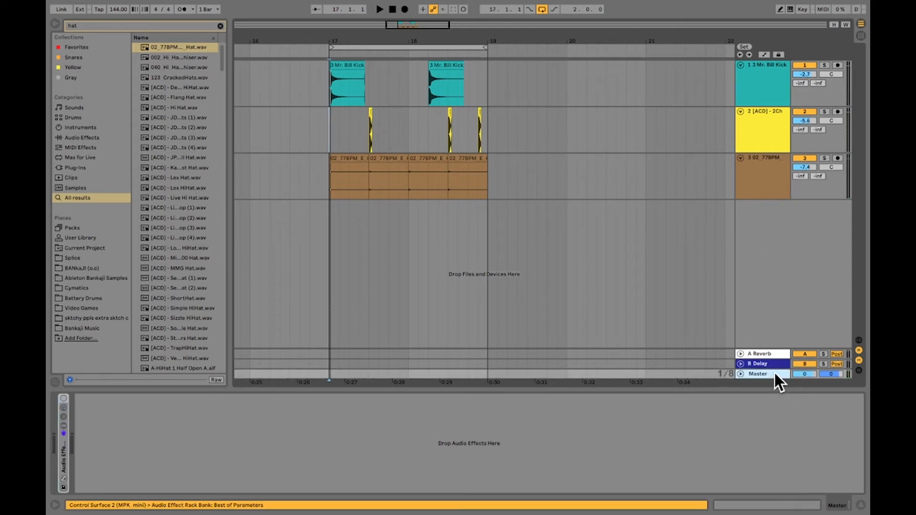
left_click(152, 27)
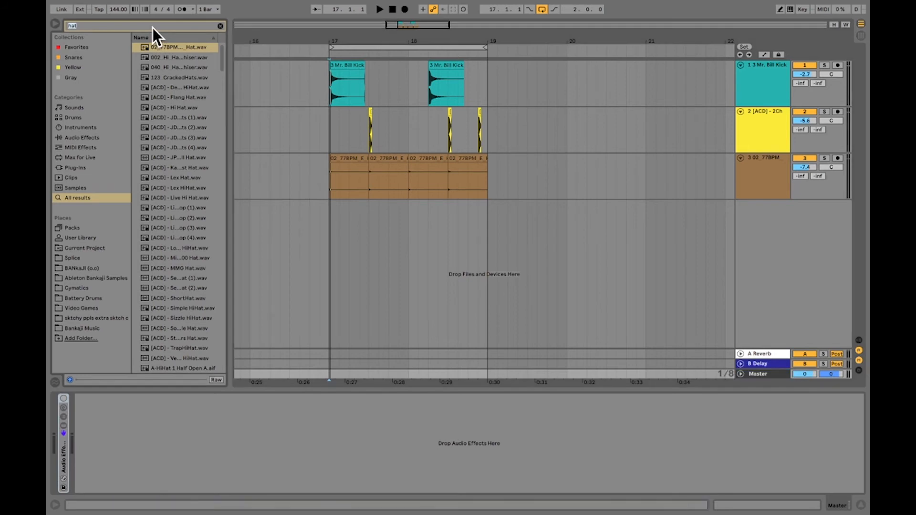
type("lim")
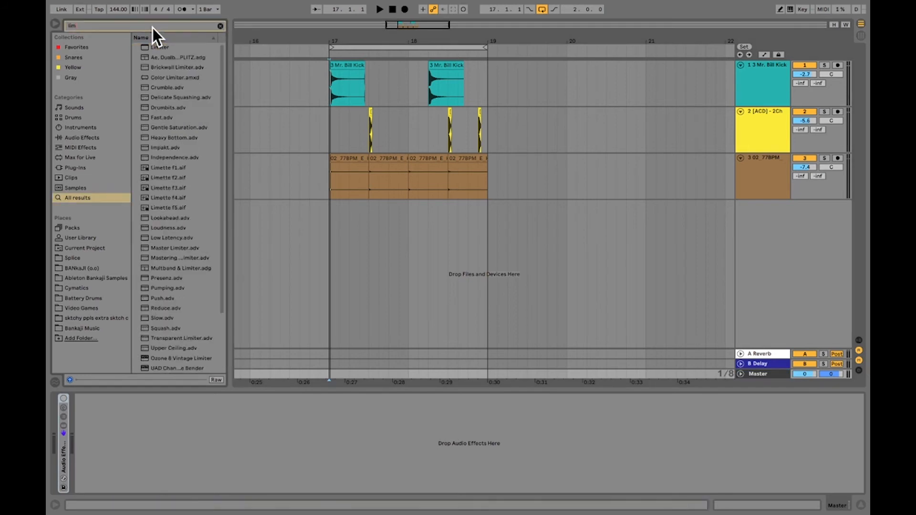
left_click(158, 47)
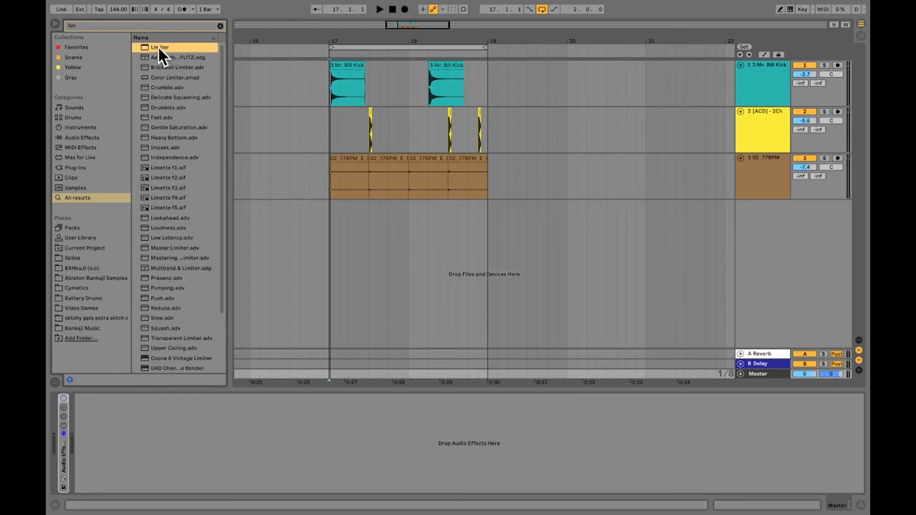
left_click_drag(158, 47, 759, 374)
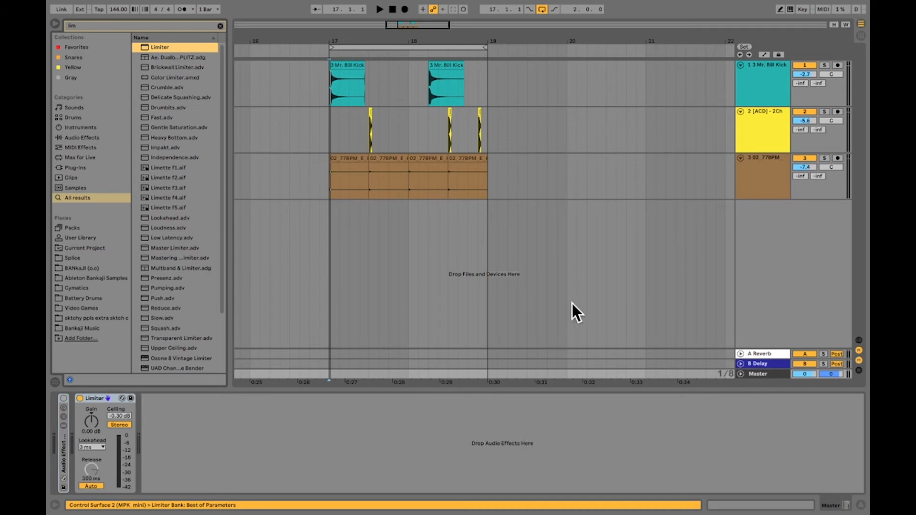
Try raising the Limiter's gain to about 7.4 dB during playback and reset it to 0 dB
key("space")
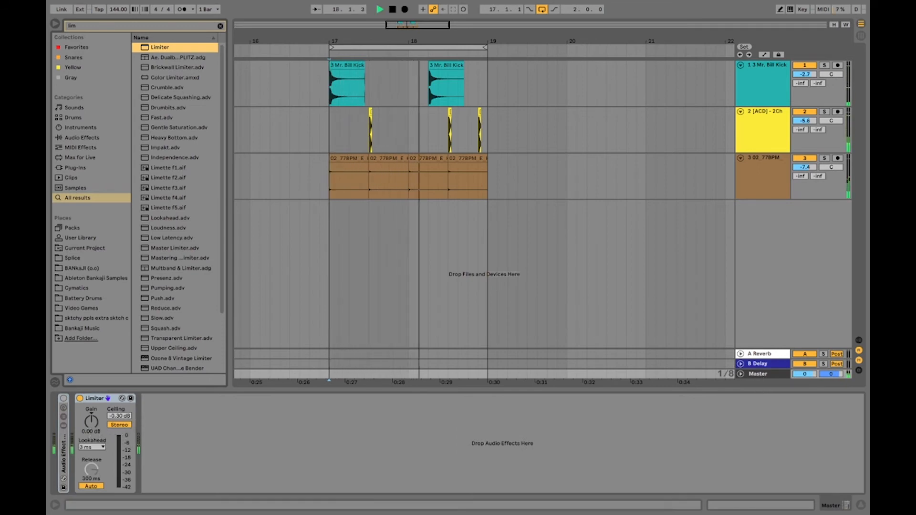
left_click_drag(91, 422, 91, 406)
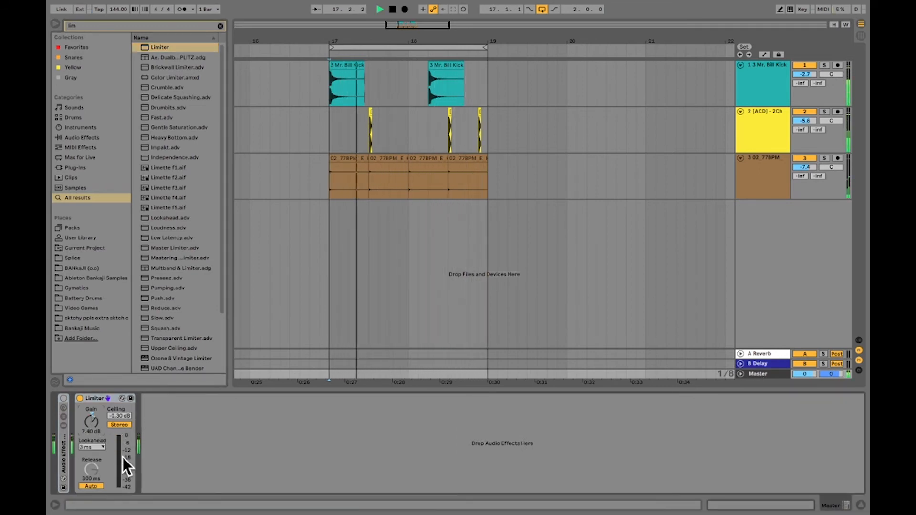
double_click(92, 423)
key("space")
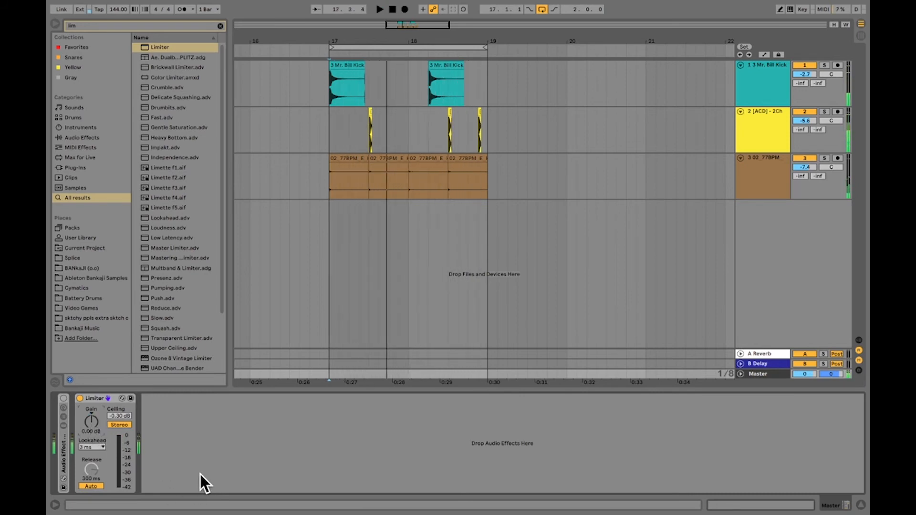
Play the drum loop from bar 17 with the Limiter on the Master track
left_click(330, 130)
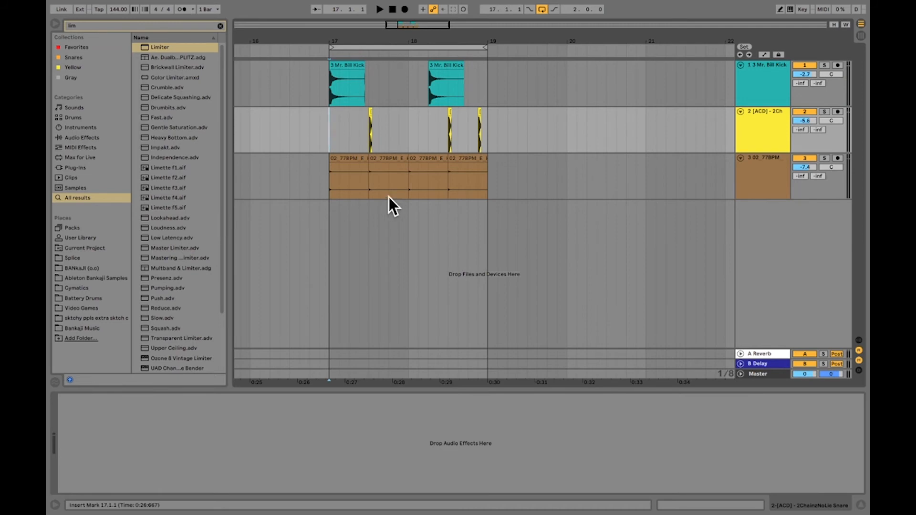
left_click(763, 78)
left_click(326, 85)
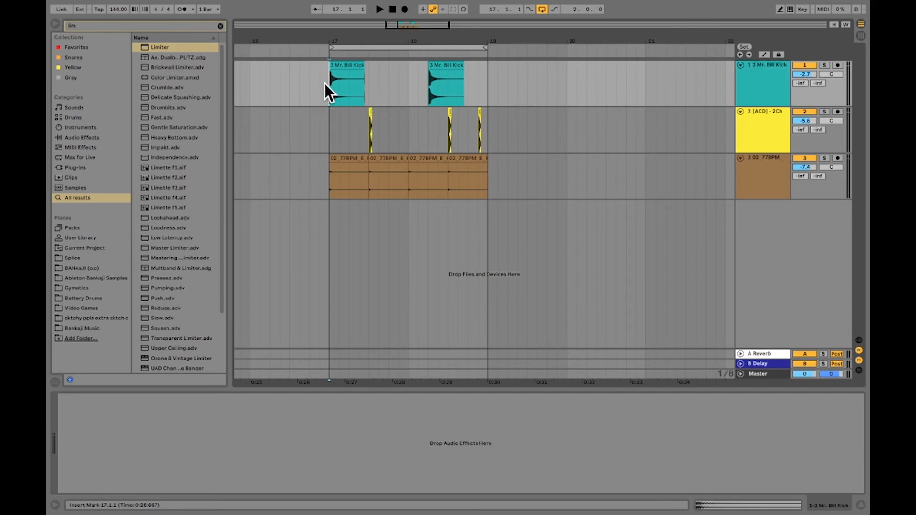
key("space")
key("space")
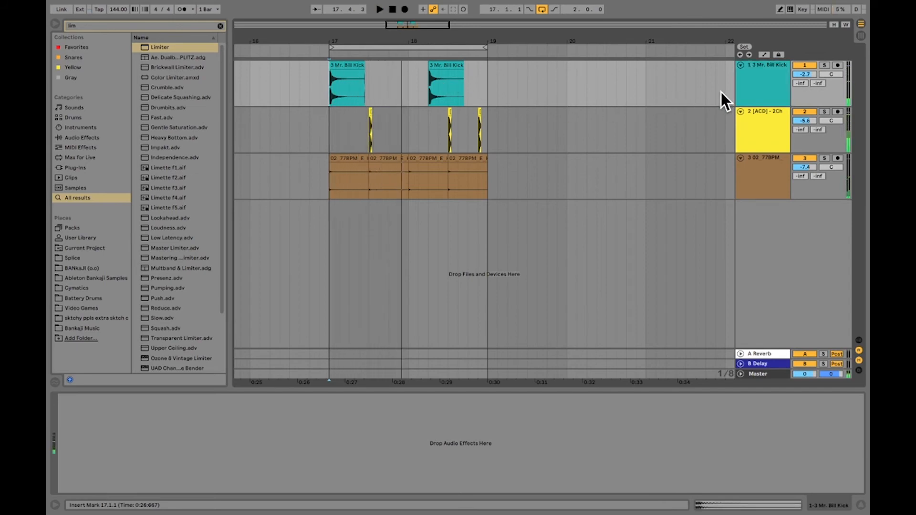
Rename the first track, holding the kick clips, as "Kick"
left_click(751, 78)
right_click(752, 79)
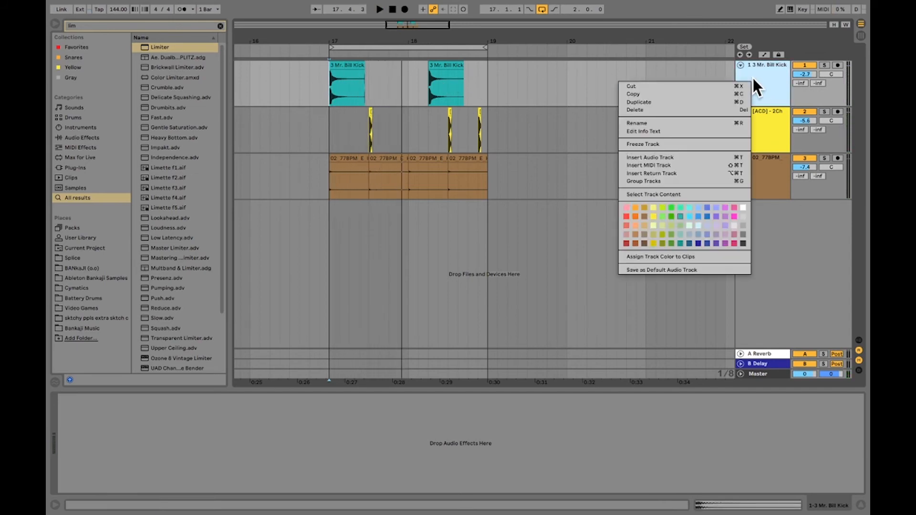
left_click(671, 121)
type("K")
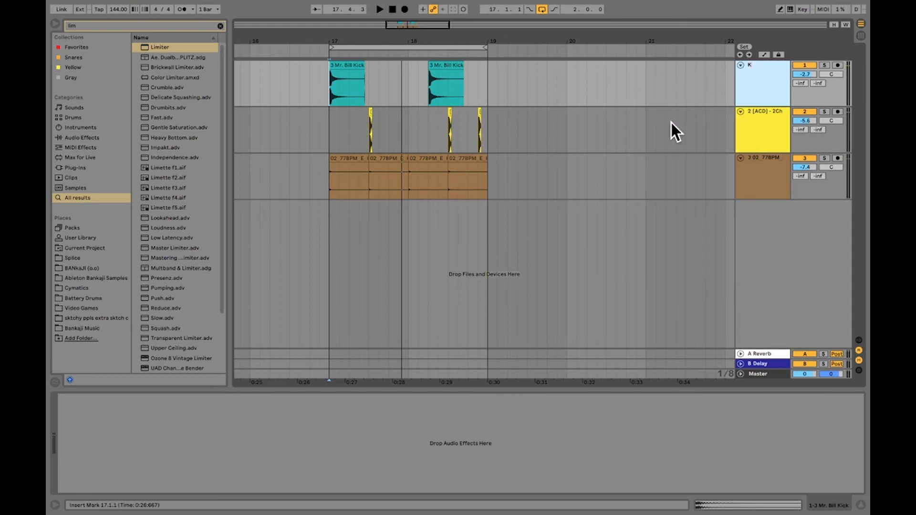
type("ick")
key("Return")
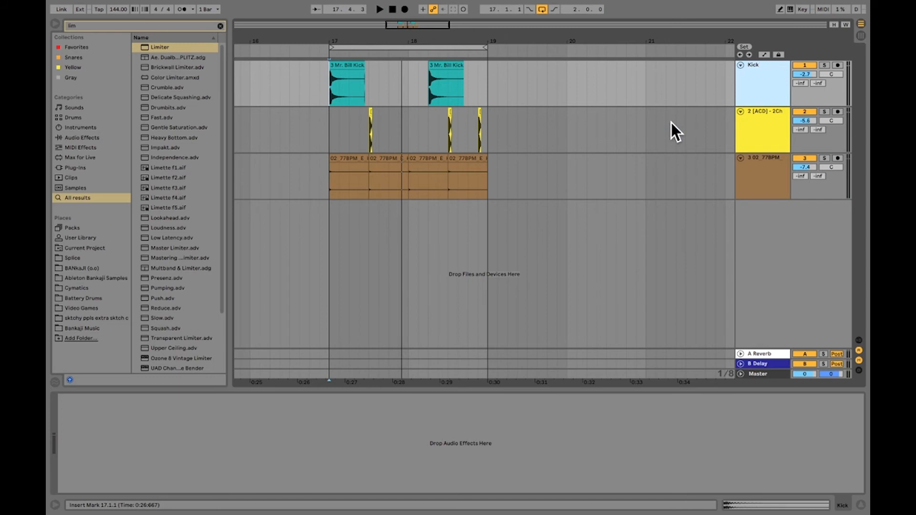
Rename the second track as "Snare" and the third track as "Hats"
left_click(757, 116)
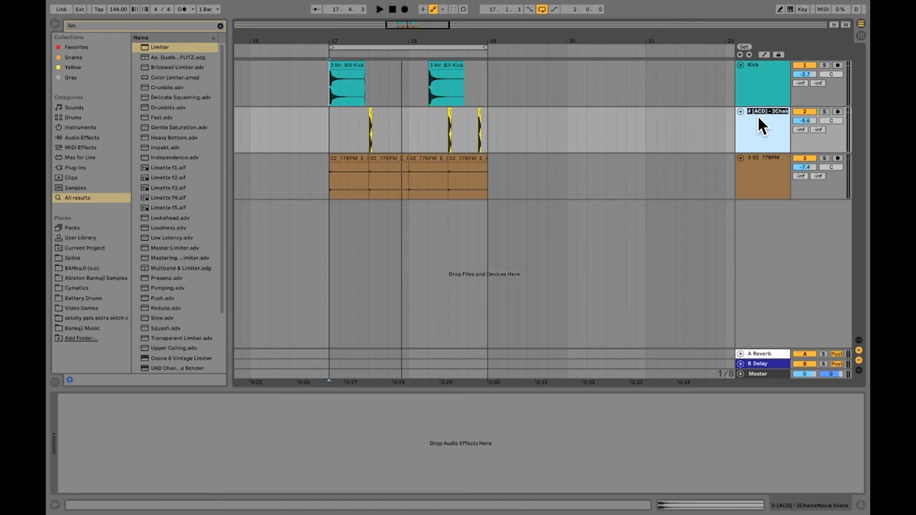
type("Snare")
key("Return")
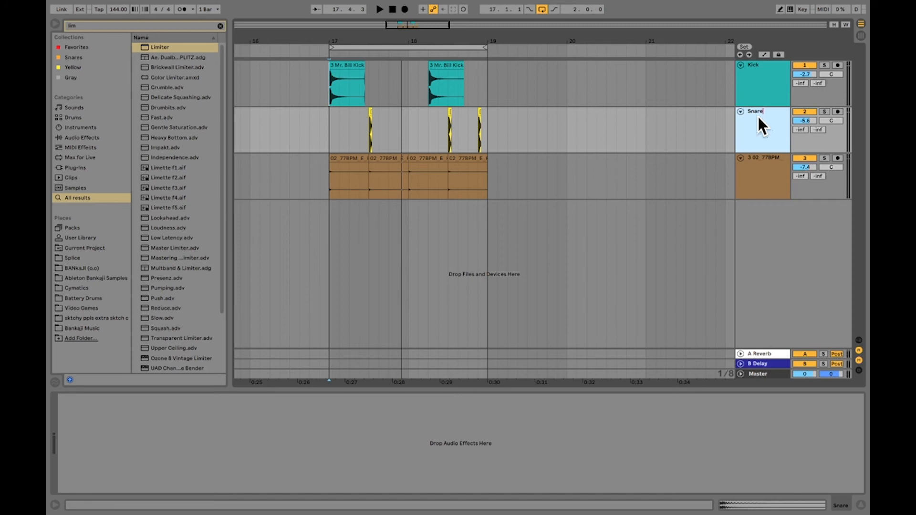
key("Tab")
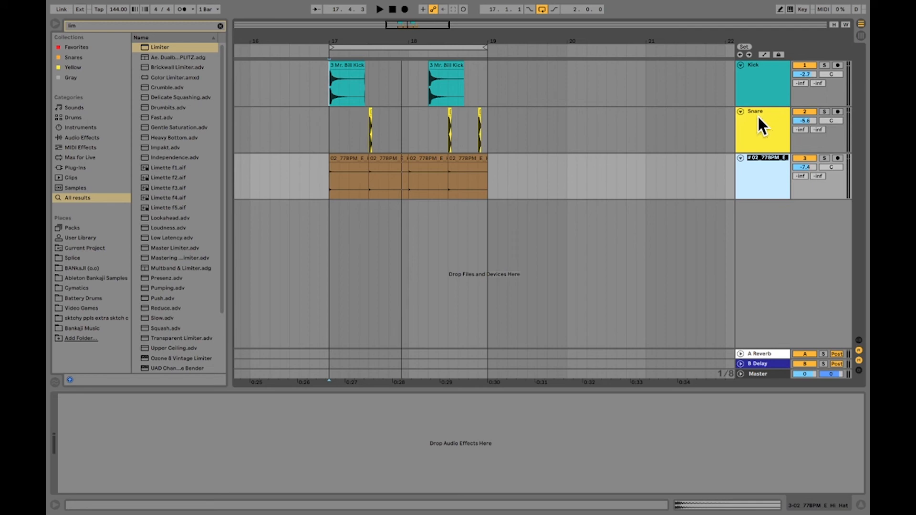
type("Hats")
key("Return")
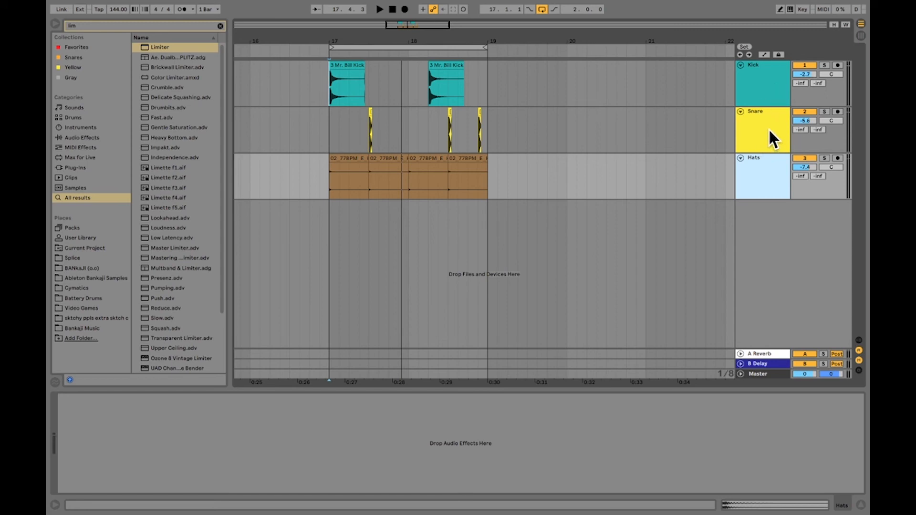
Try grouping the Kick, Snare and Hats tracks together and undo the grouping
left_click(768, 131)
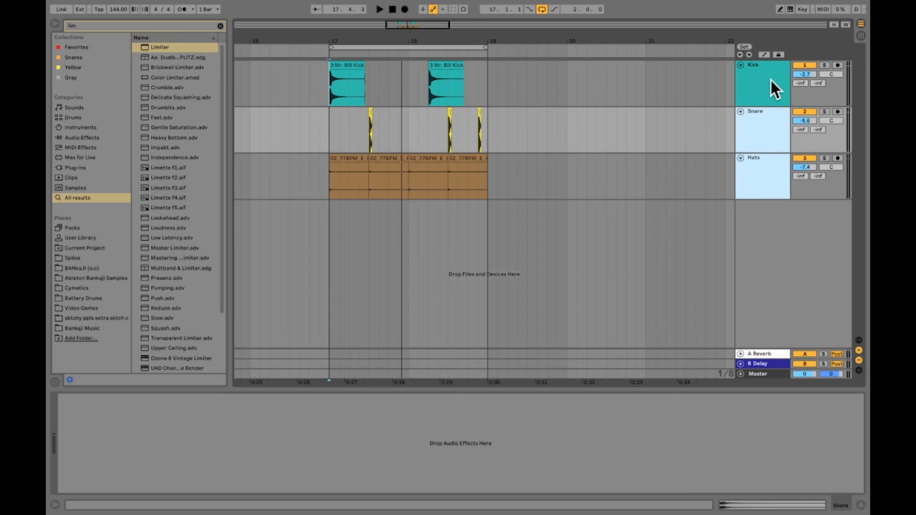
left_click(771, 79)
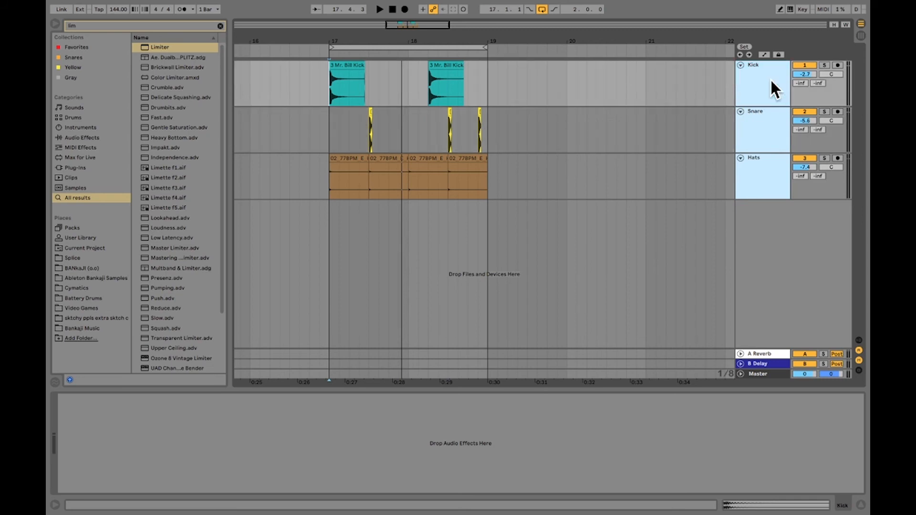
right_click(757, 83)
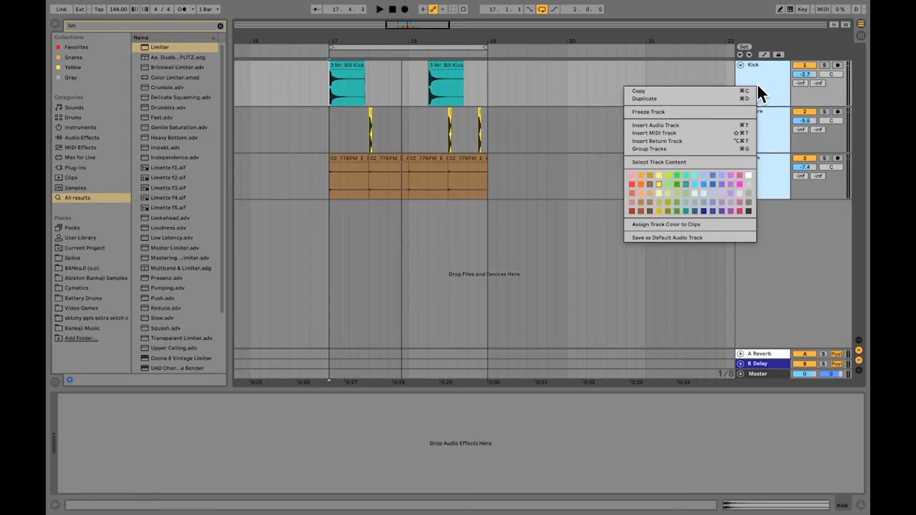
left_click(686, 145)
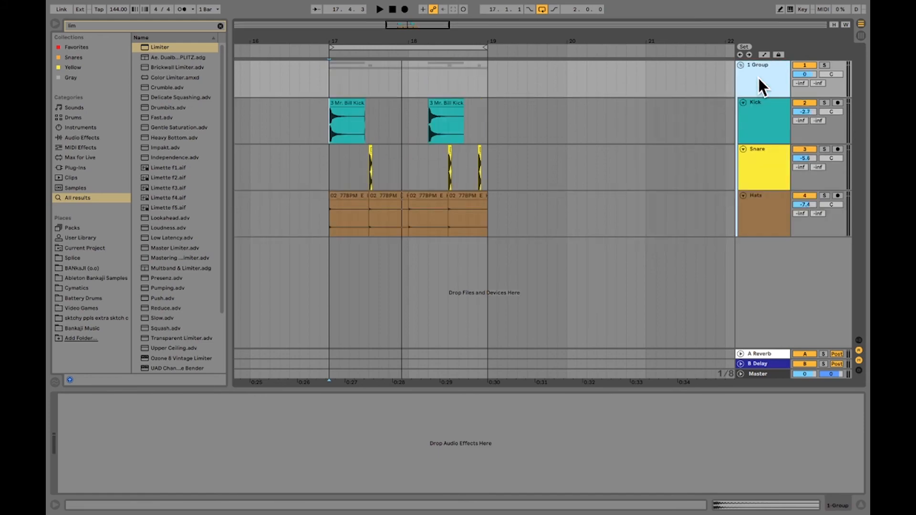
key("ctrl+z")
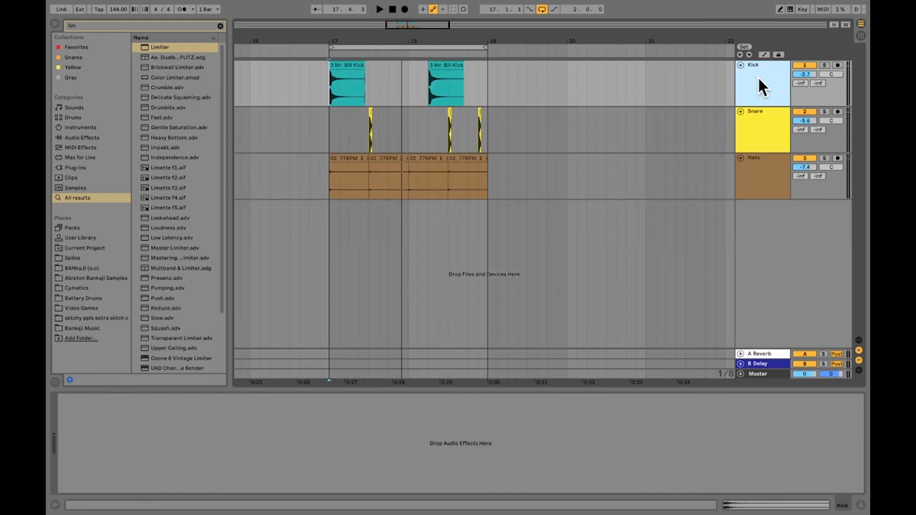
Group the Kick, Snare and Hats tracks and name the group "Drums"
left_click(748, 177, "shift")
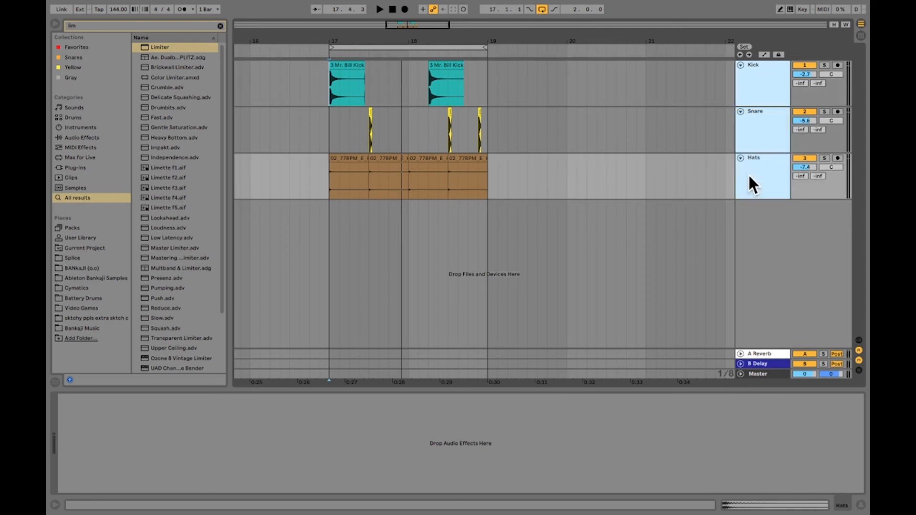
key("ctrl+g")
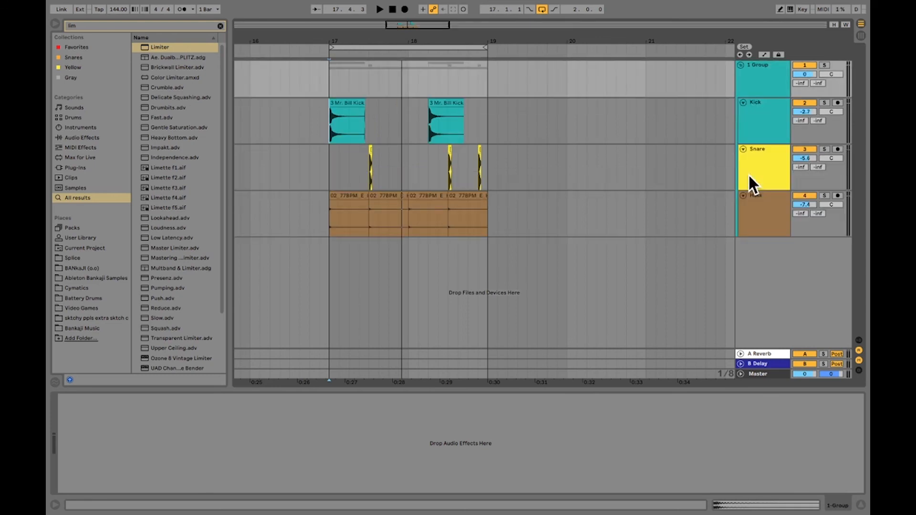
right_click(766, 84)
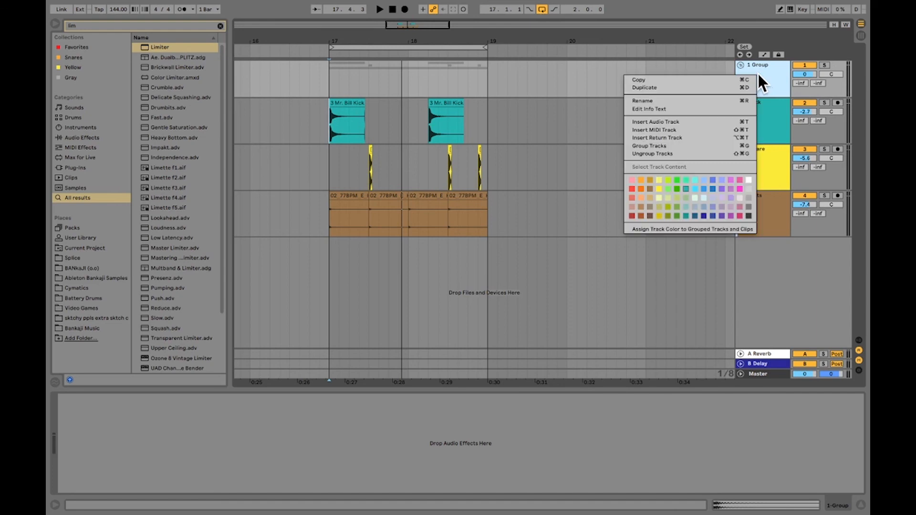
left_click(712, 99)
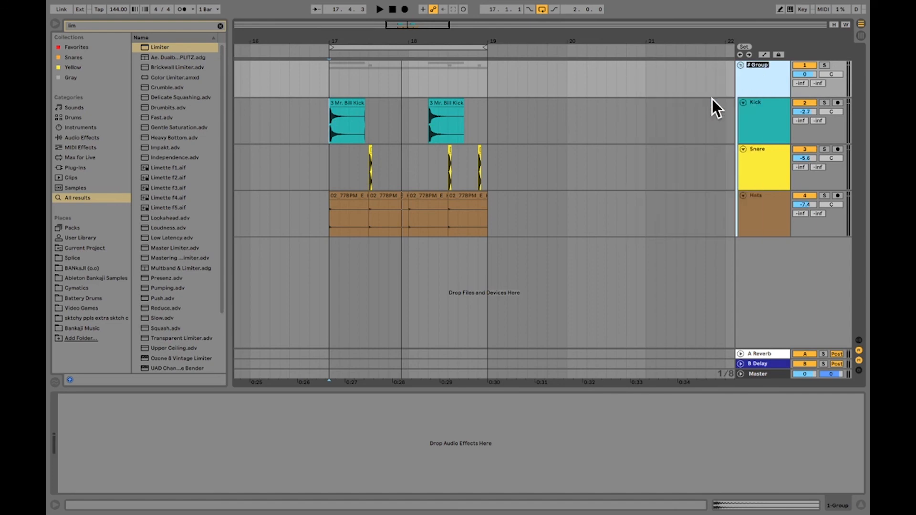
type("Drums")
key("Return")
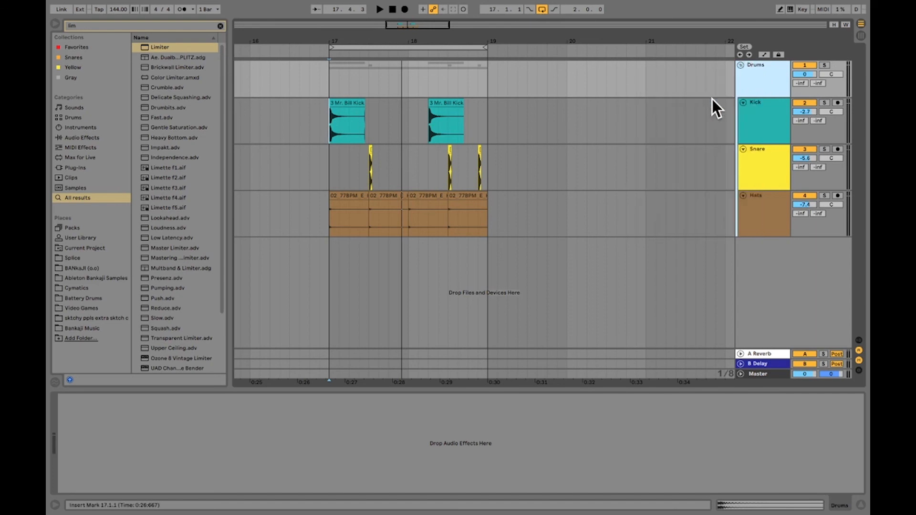
Color the Drums group track orange and the Kick track red
right_click(771, 80)
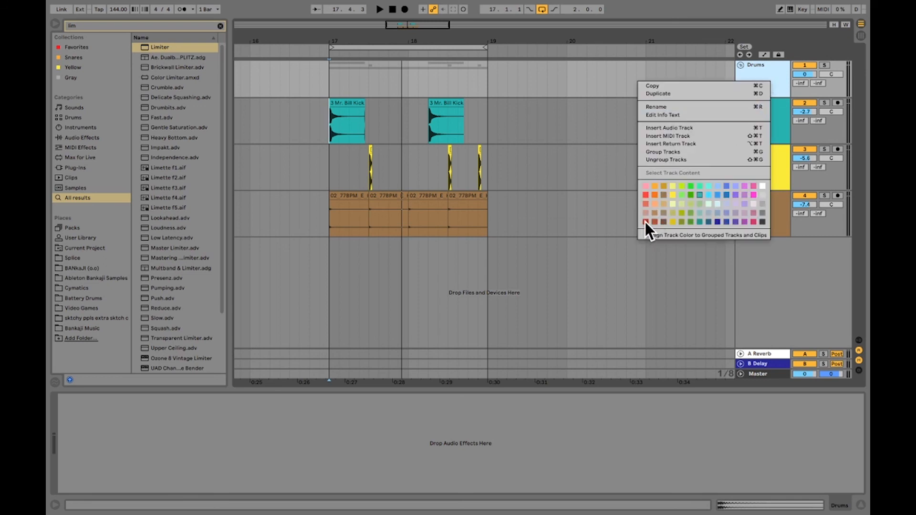
left_click(654, 195)
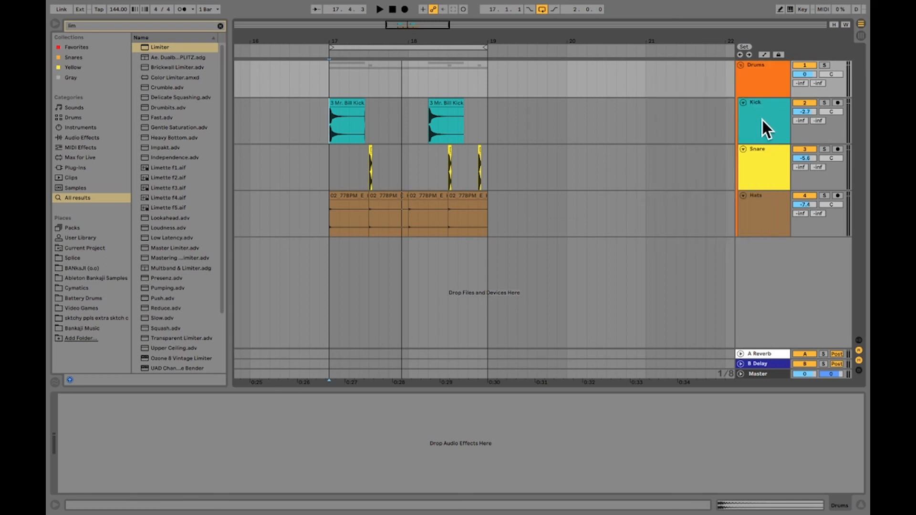
left_click(761, 120)
right_click(760, 119)
left_click(644, 258)
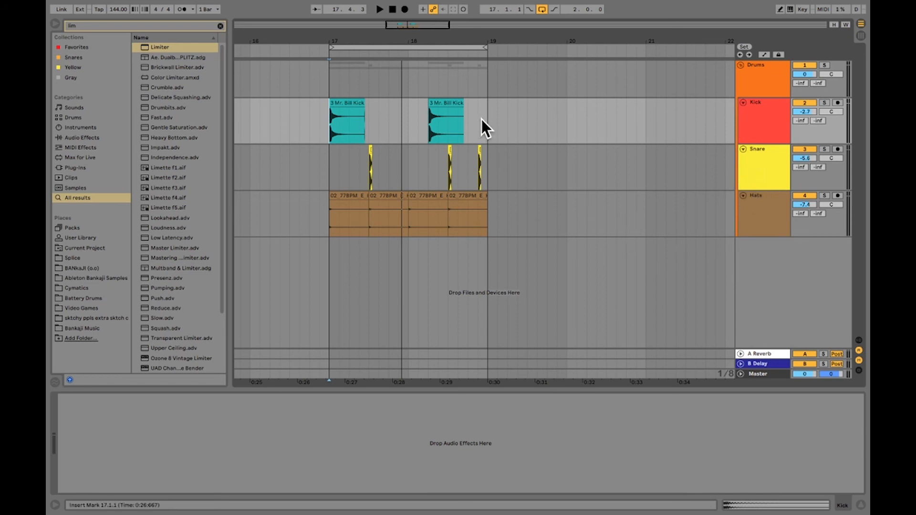
Recolor both kick clips on the Kick track orange
left_click_drag(481, 120, 311, 115)
right_click(340, 104)
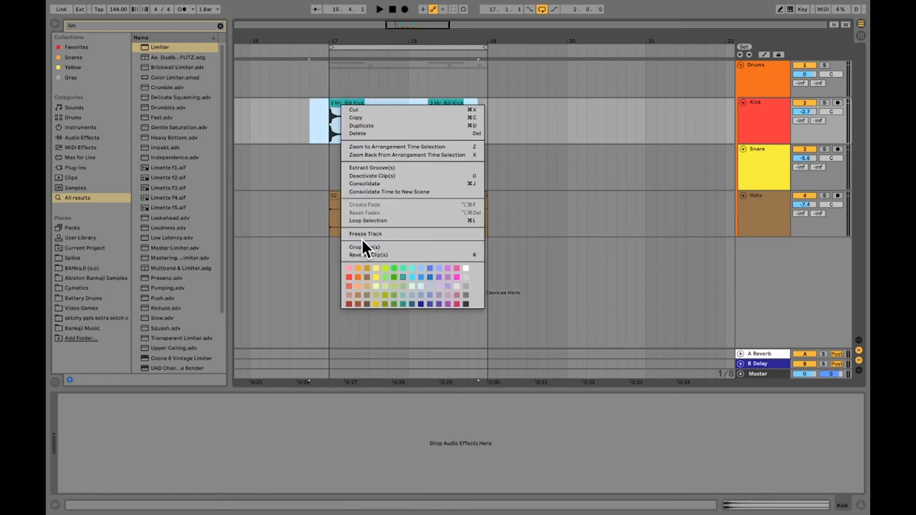
left_click(357, 277)
left_click_drag(517, 159, 513, 159)
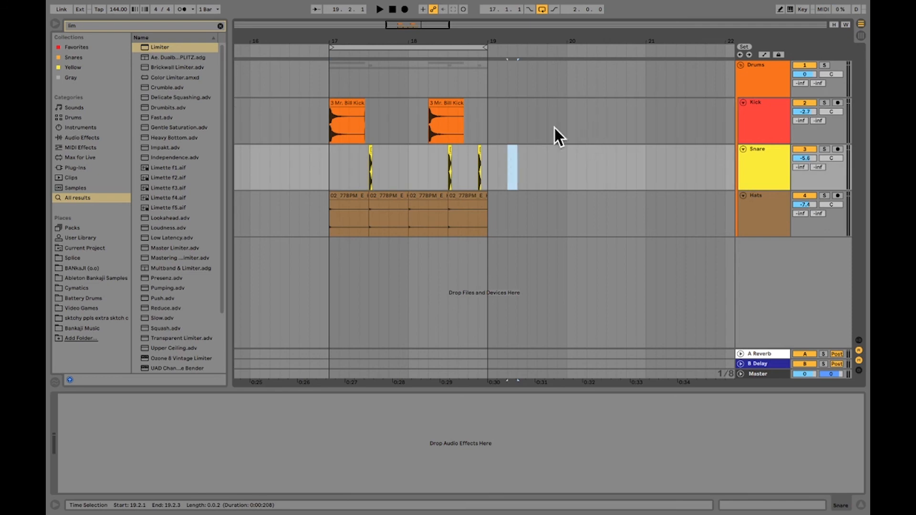
Play the grouped drum loop from bar 17 and stop playback
left_click(330, 84)
key("space")
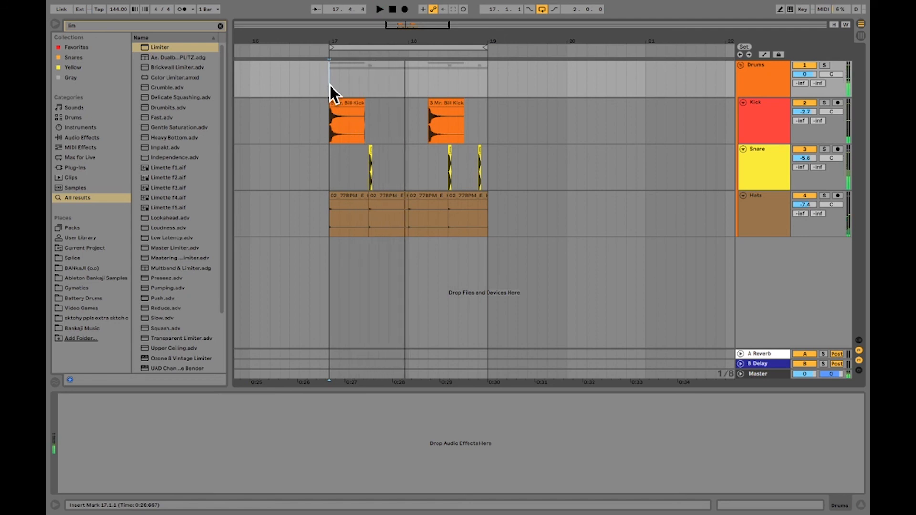
key("space")
Place the insert marker at the first and second hits on the Snare track, ending at beat 18.3
left_click(352, 181)
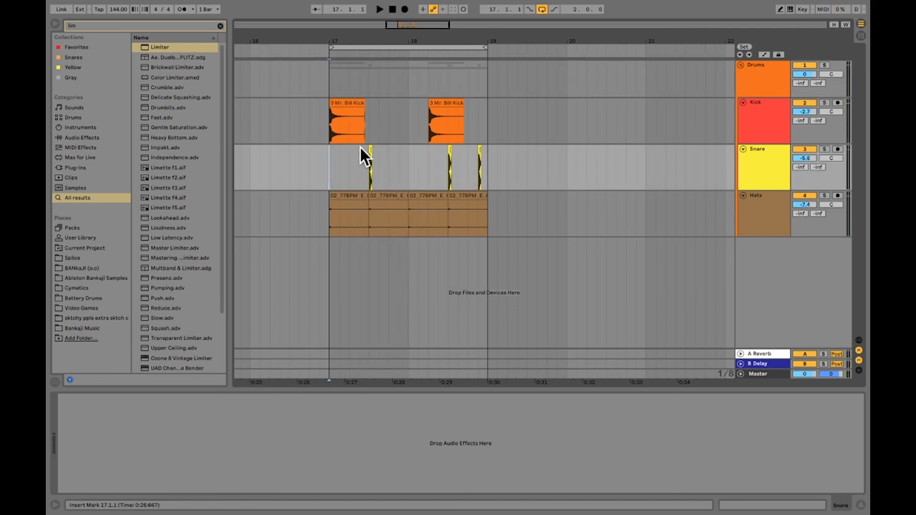
left_click(368, 160)
left_click(449, 160)
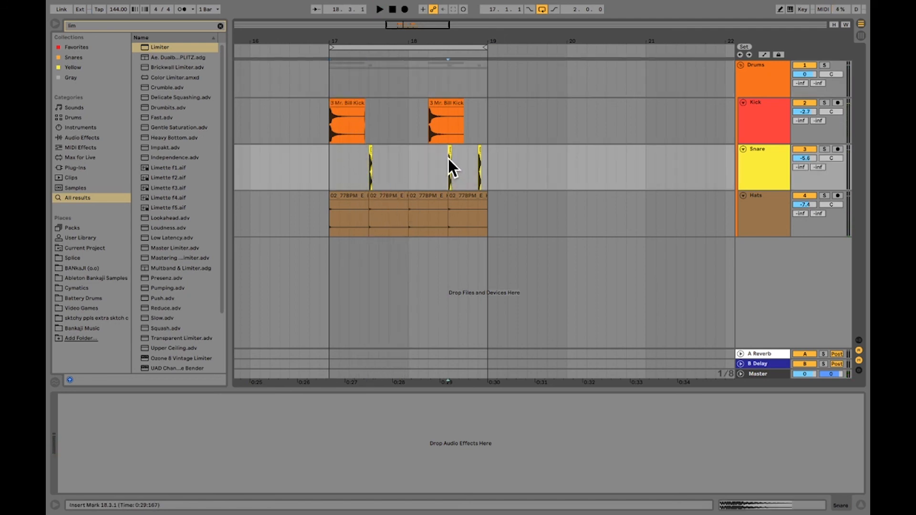